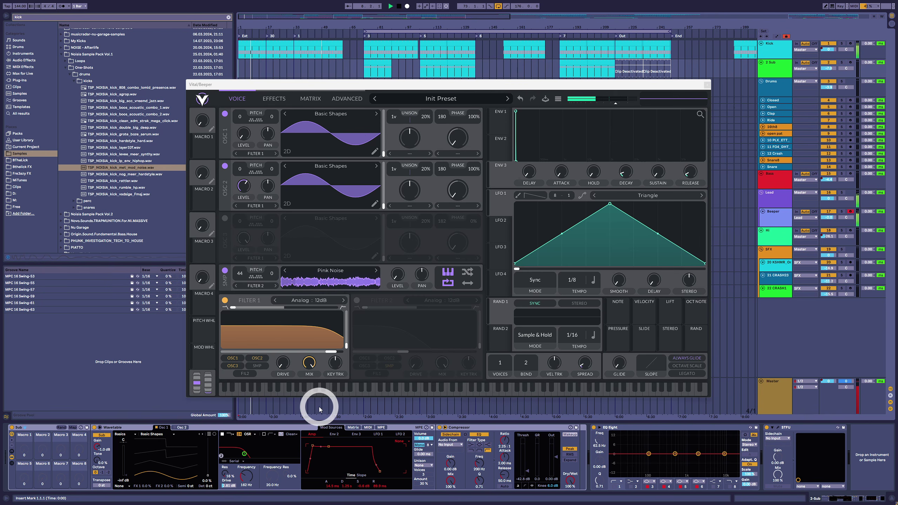
- Sweep oscillator 2's wavetable frame through the saw and square shapes and return it to the sine
{"action": "left_click_drag", "start_coordinate": [384, 204], "coordinate": [385, 189]}
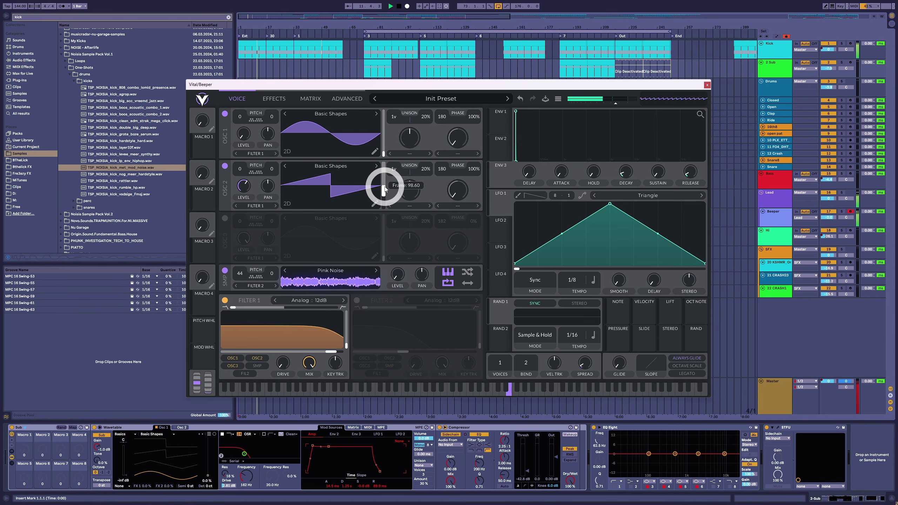
{"action": "left_click_drag", "start_coordinate": [386, 182], "coordinate": [386, 181]}
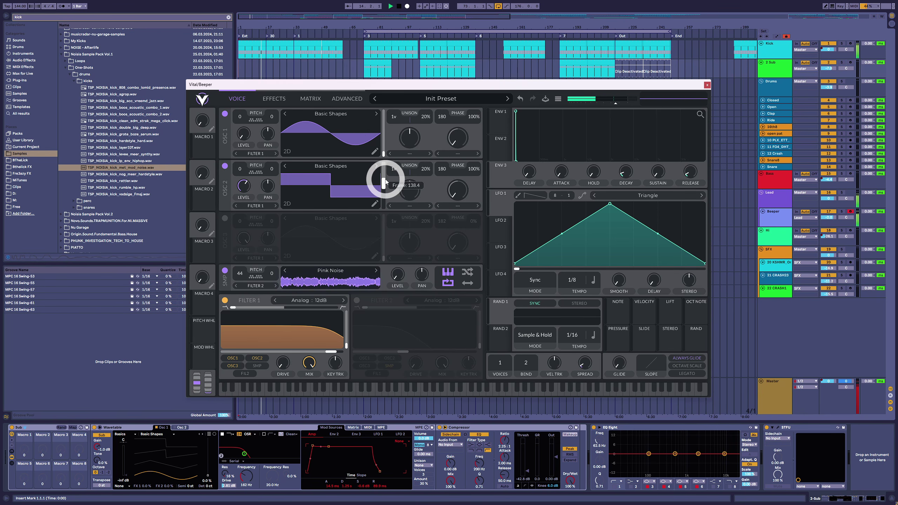
{"action": "left_click_drag", "start_coordinate": [386, 179], "coordinate": [385, 212]}
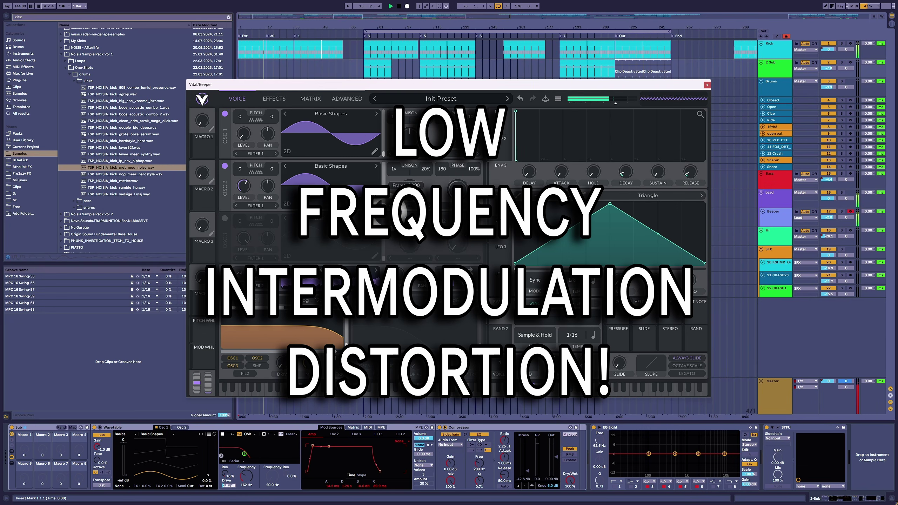
- Set oscillator 2's distortion type to FM <- Osc 1 and raise its amount
{"action": "left_click", "coordinate": [463, 205]}
{"action": "left_click", "coordinate": [462, 285]}
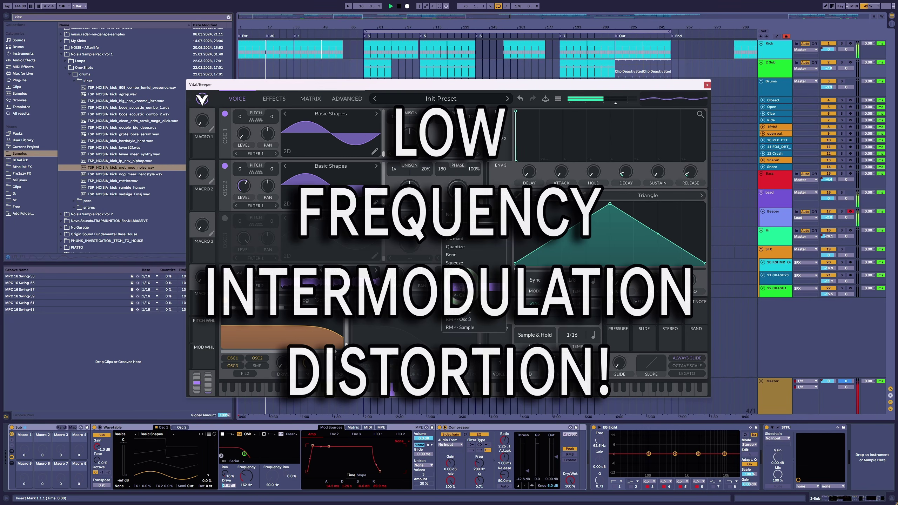
{"action": "left_click_drag", "start_coordinate": [465, 190], "coordinate": [483, 154]}
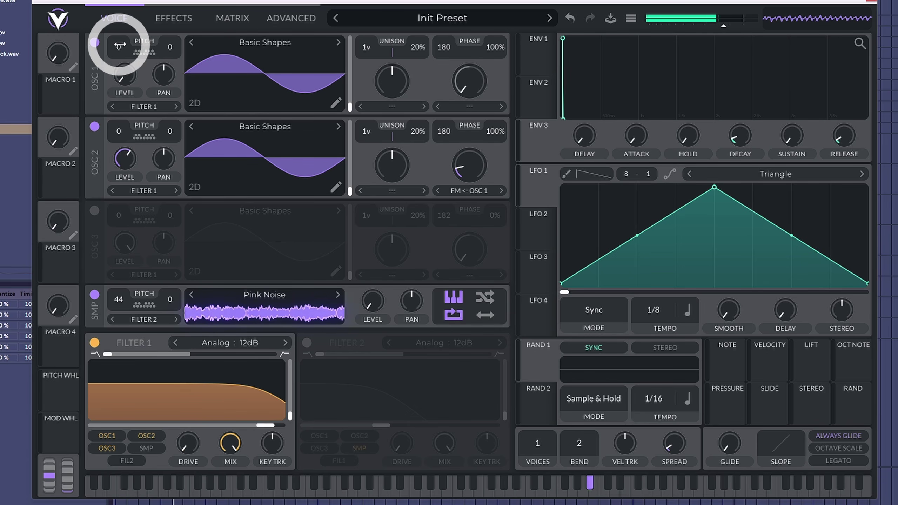
- Try oscillator 1's transpose at 12 and 24 with oscillator 2's FM amount around 18%
{"action": "scroll", "coordinate": [119, 45], "scroll_direction": "up", "scroll_amount": 12}
{"action": "left_click_drag", "start_coordinate": [469, 154], "coordinate": [475, 155]}
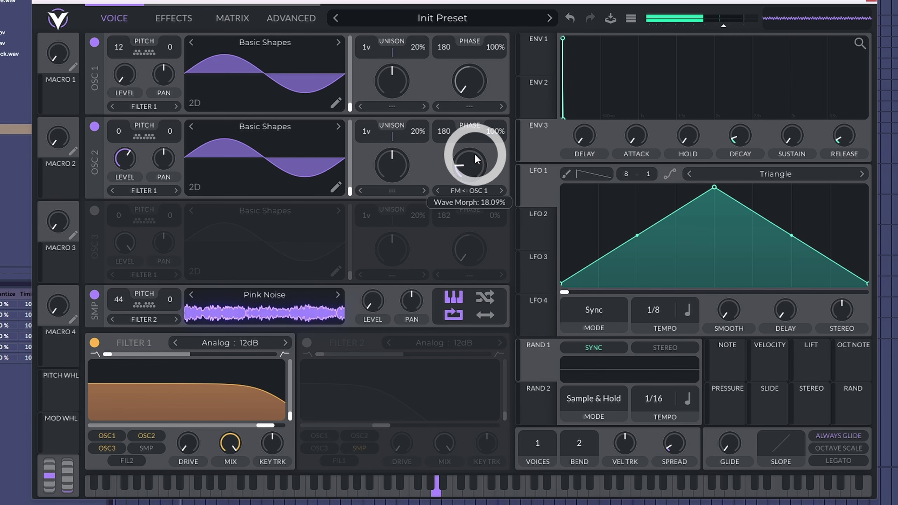
{"action": "left_click_drag", "start_coordinate": [128, 47], "coordinate": [126, 46]}
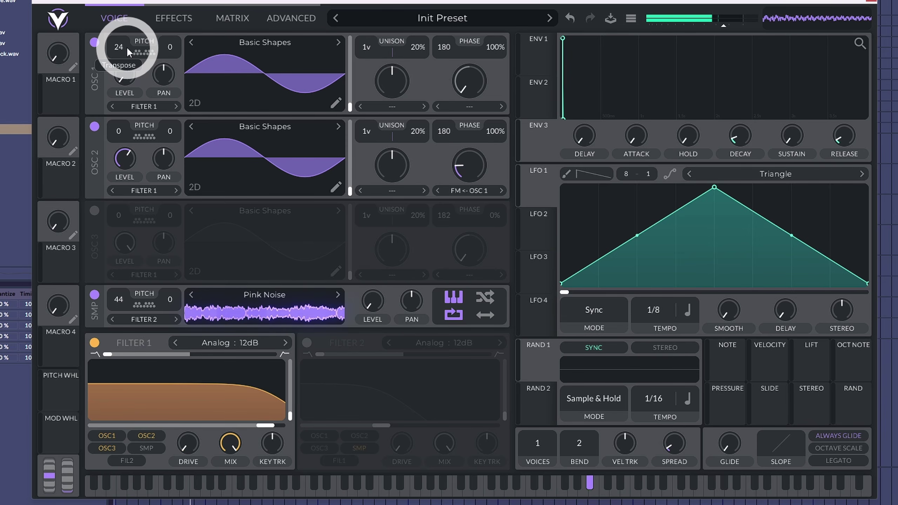
- Lower oscillator 1's transpose to -36 and shape oscillator 2 as a saw with an FM amount of about 11%
{"action": "mouse_move", "coordinate": [126, 46]}
{"action": "left_mouse_down"}
{"action": "mouse_move", "coordinate": [128, 60]}
{"action": "mouse_move", "coordinate": [121, 46]}
{"action": "left_mouse_up"}
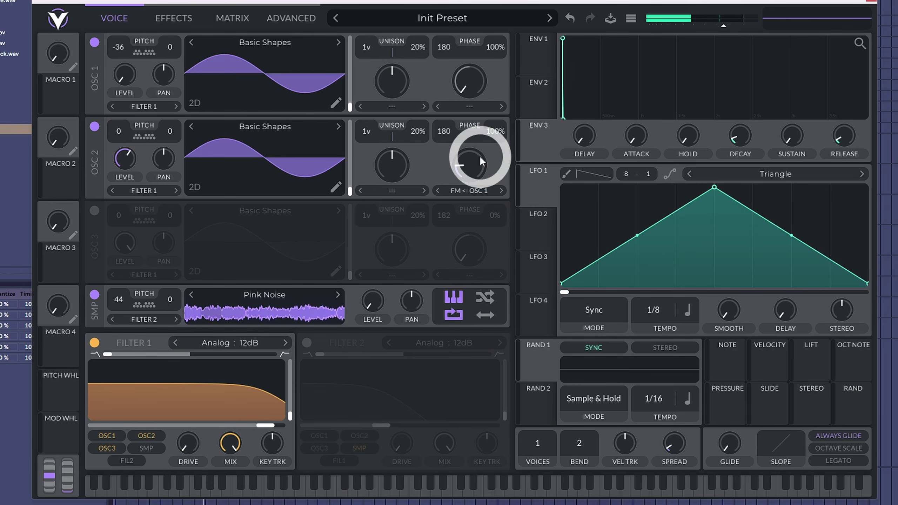
{"action": "mouse_move", "coordinate": [480, 156]}
{"action": "left_mouse_down"}
{"action": "mouse_move", "coordinate": [476, 189]}
{"action": "mouse_move", "coordinate": [476, 172]}
{"action": "left_mouse_up"}
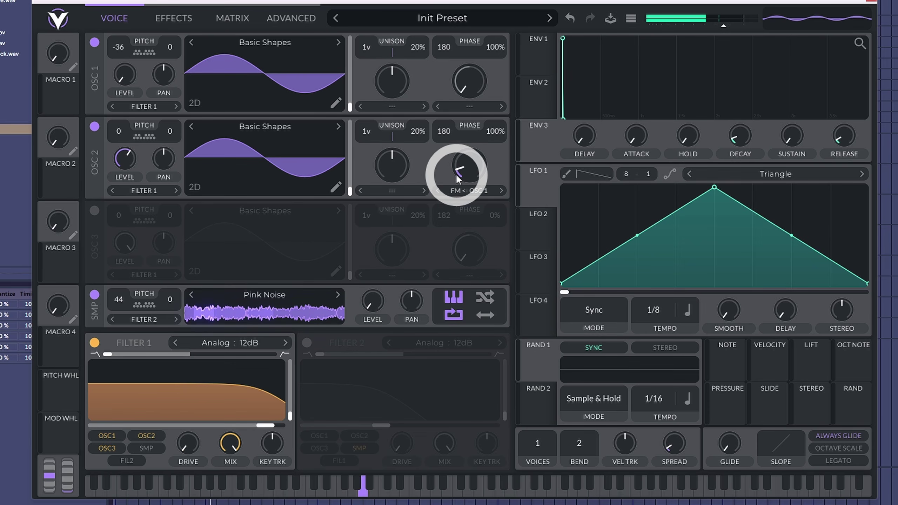
{"action": "left_click_drag", "start_coordinate": [458, 173], "coordinate": [354, 153]}
{"action": "left_click_drag", "start_coordinate": [473, 174], "coordinate": [473, 167]}
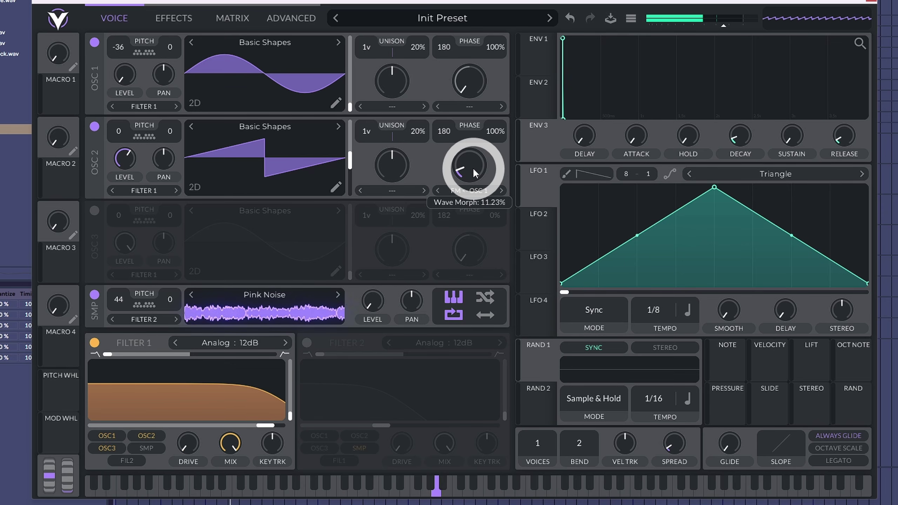
{"action": "left_click_drag", "start_coordinate": [473, 167], "coordinate": [473, 167]}
- Try the square frame on oscillator 2 with an adjusted FM amount and return it to the saw frame
{"action": "left_click_drag", "start_coordinate": [350, 158], "coordinate": [355, 148]}
{"action": "left_click", "coordinate": [480, 176]}
{"action": "mouse_move", "coordinate": [472, 172]}
{"action": "left_mouse_down"}
{"action": "mouse_move", "coordinate": [473, 194]}
{"action": "mouse_move", "coordinate": [467, 161]}
{"action": "left_mouse_up"}
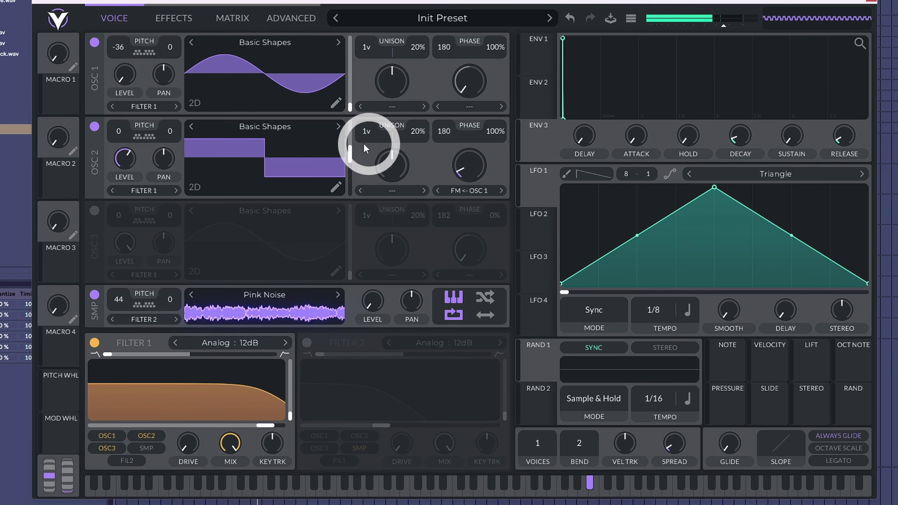
{"action": "left_click_drag", "start_coordinate": [354, 155], "coordinate": [354, 158]}
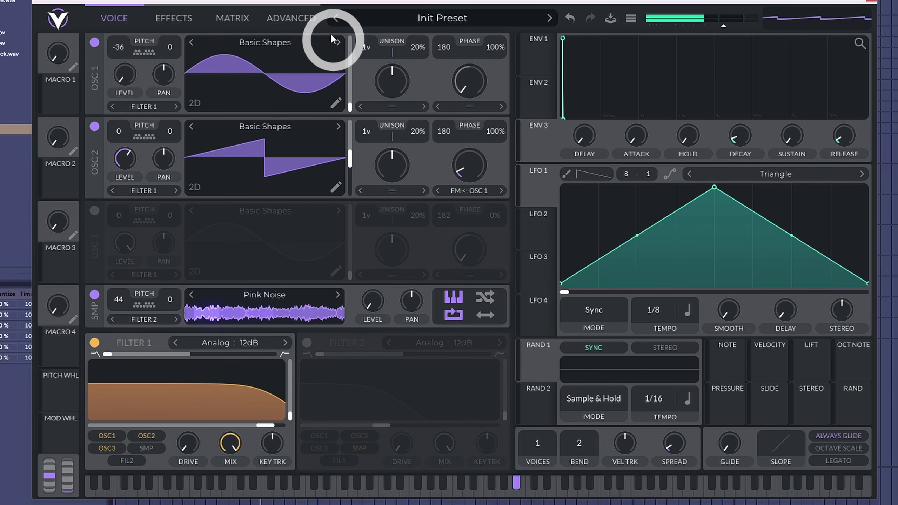
- Set oscillator 1's transpose to -5 and readjust oscillator 2's FM amount
{"action": "left_click_drag", "start_coordinate": [126, 43], "coordinate": [124, 51]}
{"action": "left_click", "coordinate": [487, 168]}
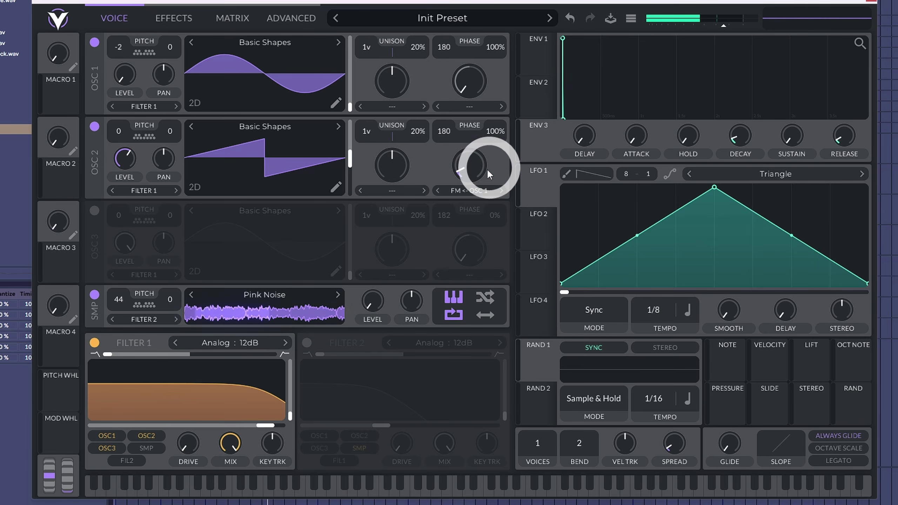
{"action": "mouse_move", "coordinate": [474, 159]}
{"action": "left_mouse_down"}
{"action": "mouse_move", "coordinate": [451, 157]}
{"action": "mouse_move", "coordinate": [476, 165]}
{"action": "left_mouse_up"}
{"action": "left_click", "coordinate": [135, 42]}
{"action": "left_click", "coordinate": [234, 46]}
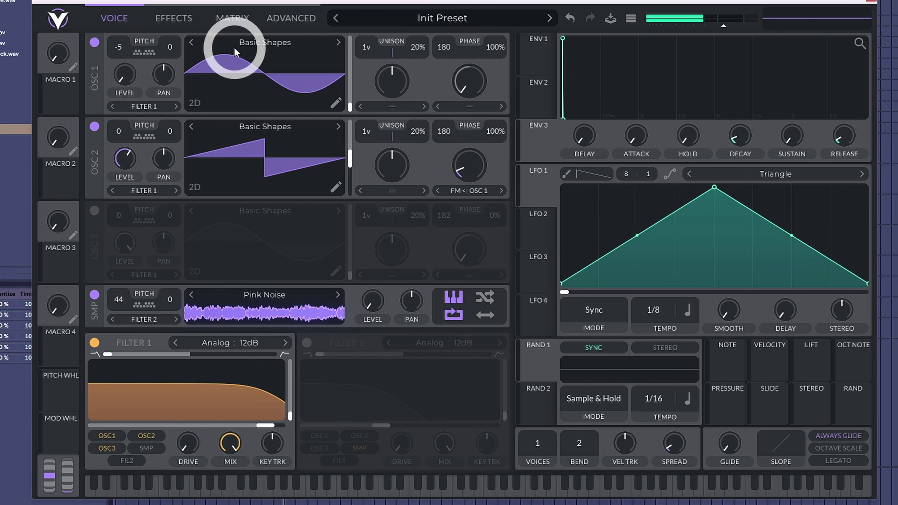
- Turn off note tracking for oscillator 1 and return to the oscillator view
{"action": "left_click", "coordinate": [285, 19]}
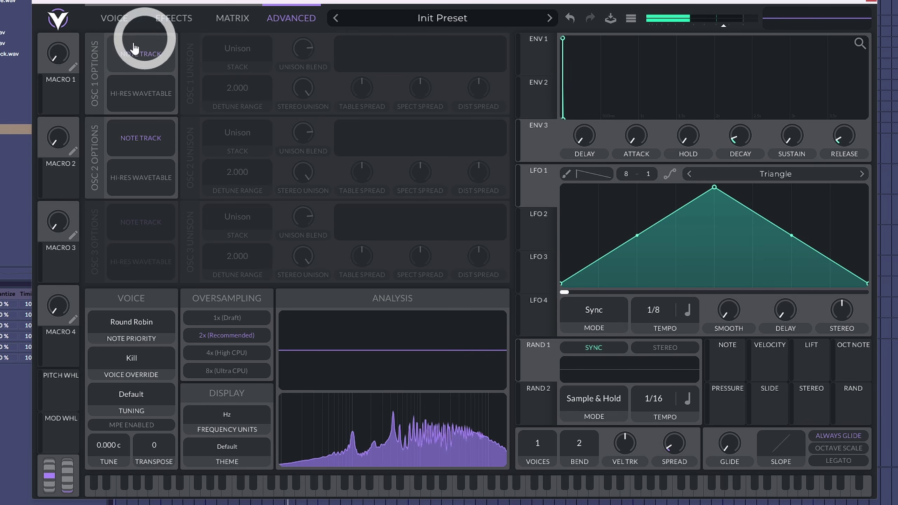
{"action": "left_click", "coordinate": [142, 60]}
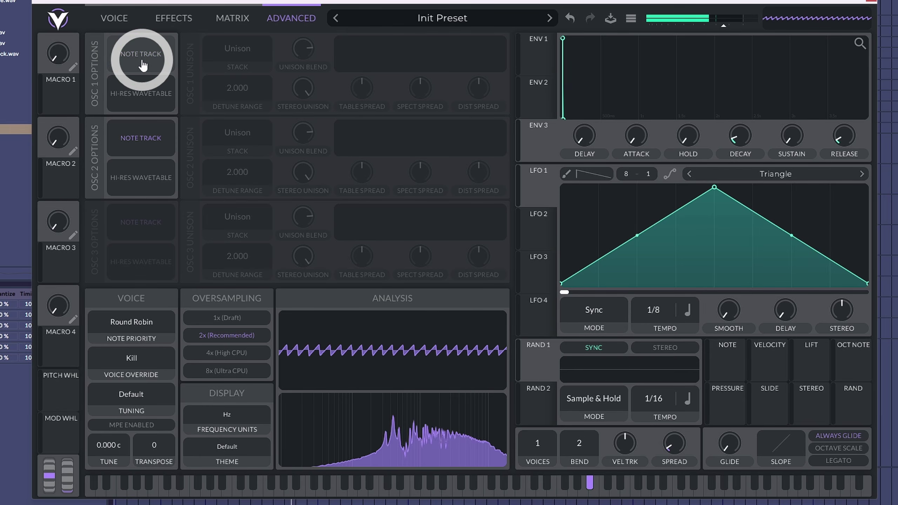
{"action": "left_click", "coordinate": [116, 17]}
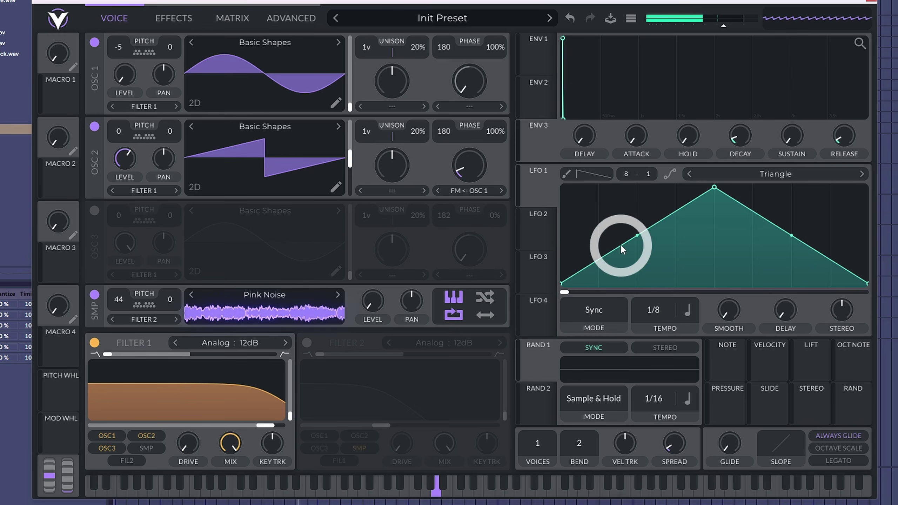
{"action": "left_click_drag", "start_coordinate": [532, 197], "coordinate": [389, 168]}
{"action": "left_click", "coordinate": [467, 191]}
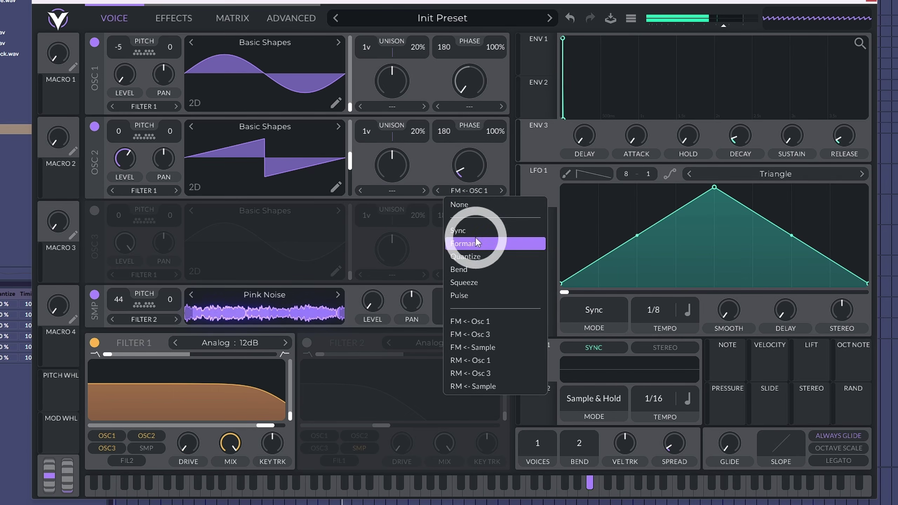
{"action": "left_click", "coordinate": [261, 127]}
{"action": "left_click", "coordinate": [262, 127]}
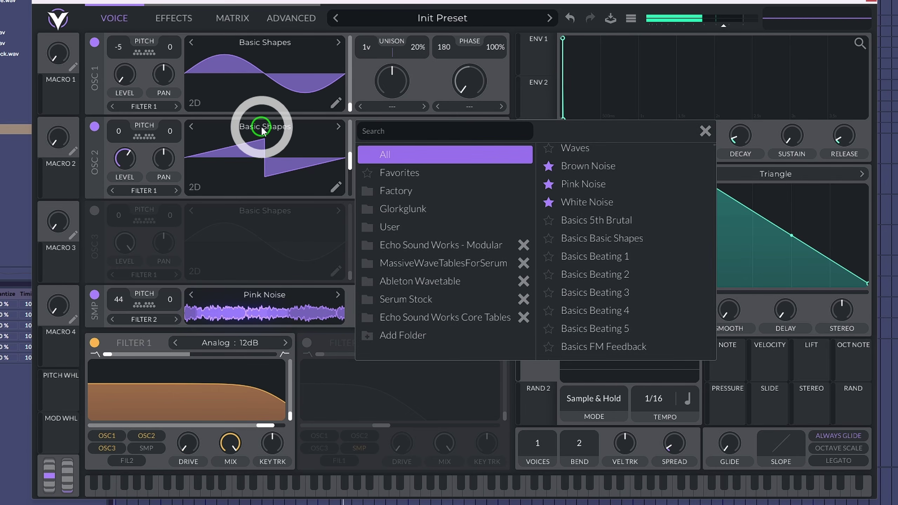
{"action": "left_click", "coordinate": [263, 125]}
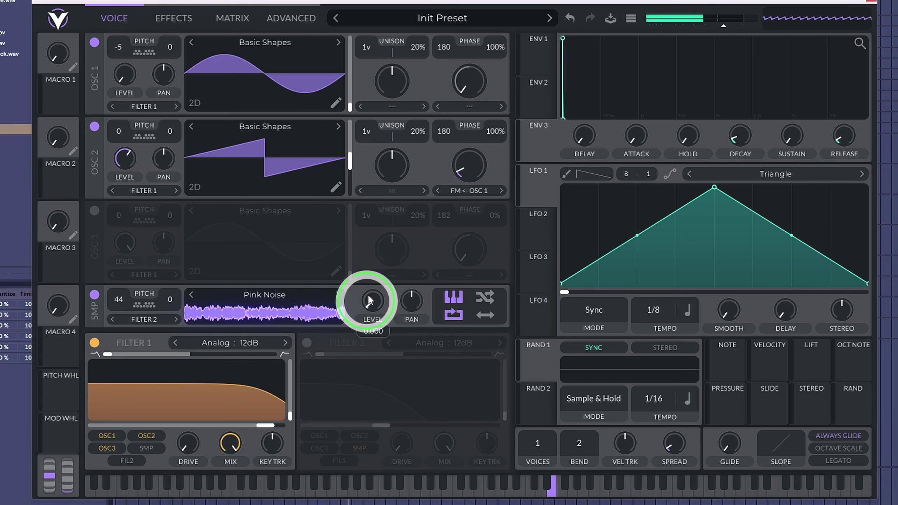
{"action": "mouse_move", "coordinate": [371, 301]}
{"action": "left_mouse_down"}
{"action": "mouse_move", "coordinate": [381, 247]}
{"action": "mouse_move", "coordinate": [371, 307]}
{"action": "left_mouse_up"}
- Change oscillator 2's distortion to FM <- Sample at about 20% and move its wavetable to the square frame
{"action": "left_click", "coordinate": [473, 191]}
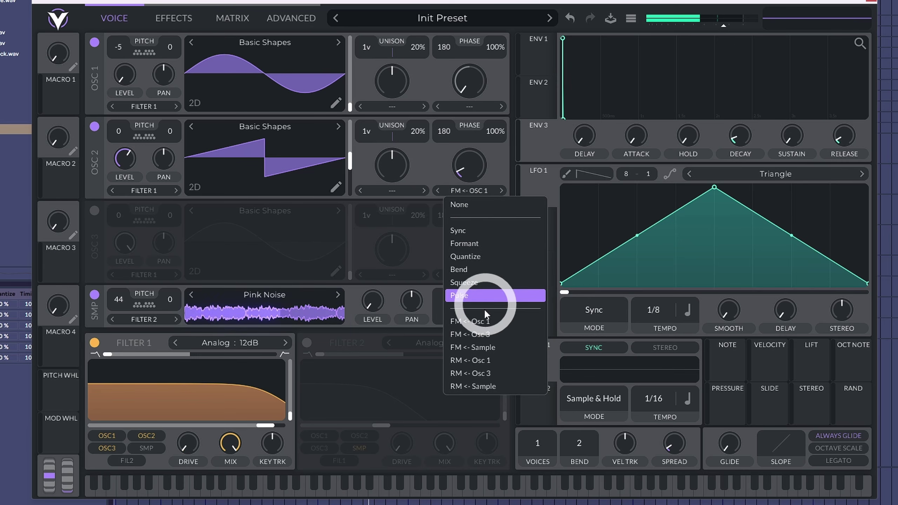
{"action": "left_click", "coordinate": [483, 347]}
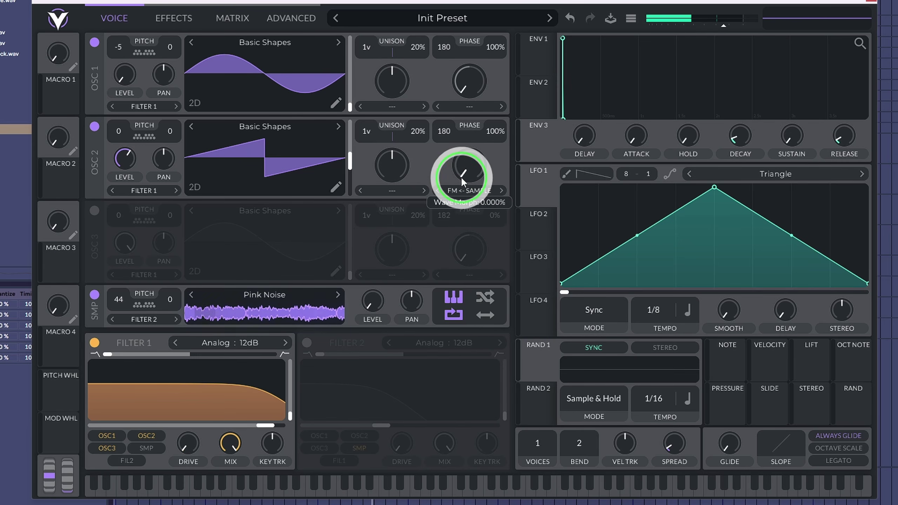
{"action": "left_click_drag", "start_coordinate": [462, 176], "coordinate": [464, 162]}
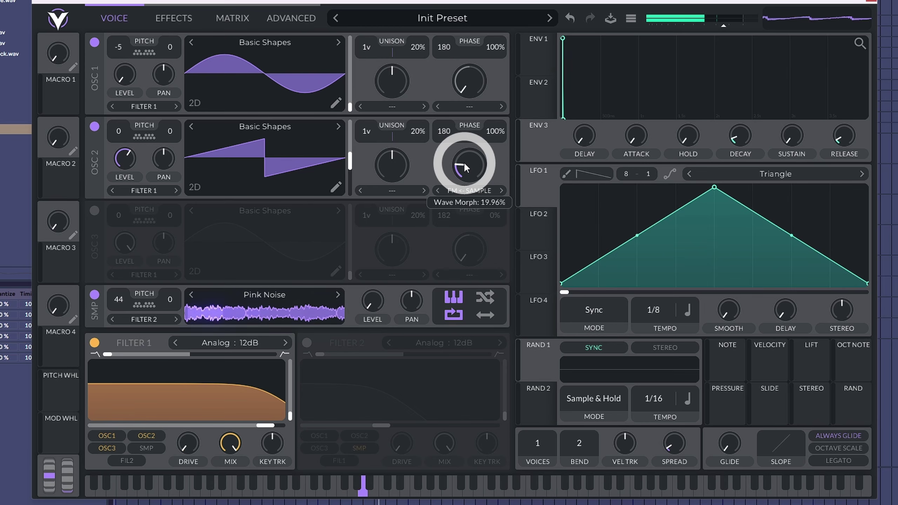
{"action": "left_click_drag", "start_coordinate": [345, 166], "coordinate": [409, 173]}
{"action": "left_click_drag", "start_coordinate": [472, 158], "coordinate": [424, 167]}
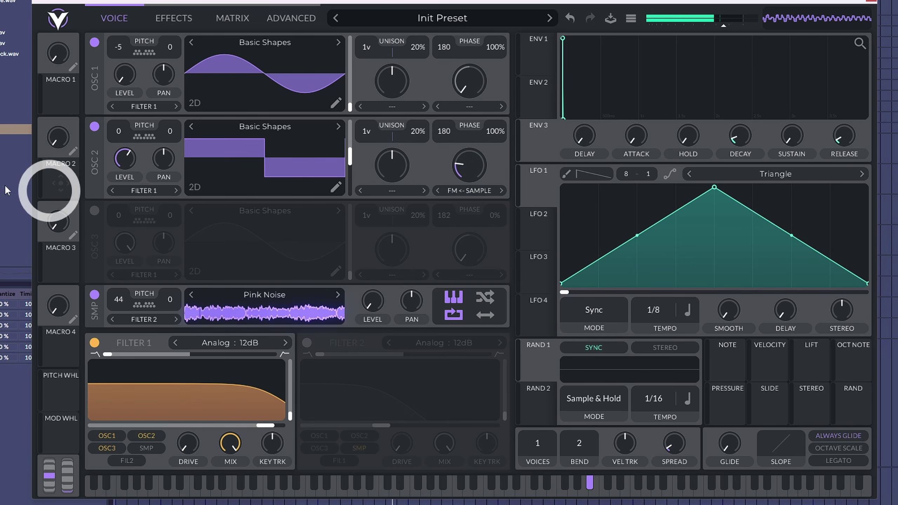
- Load the TSP_NOISIA_kick_hardstyle_hard sample into the sampler and adjust oscillator 2's FM amount
{"action": "left_click_drag", "start_coordinate": [16, 139], "coordinate": [246, 313]}
{"action": "mouse_move", "coordinate": [473, 160]}
{"action": "left_mouse_down"}
{"action": "mouse_move", "coordinate": [472, 172]}
{"action": "mouse_move", "coordinate": [466, 158]}
{"action": "left_mouse_up"}
{"action": "left_click_drag", "start_coordinate": [16, 86], "coordinate": [252, 304]}
{"action": "left_click_drag", "start_coordinate": [467, 163], "coordinate": [466, 161]}
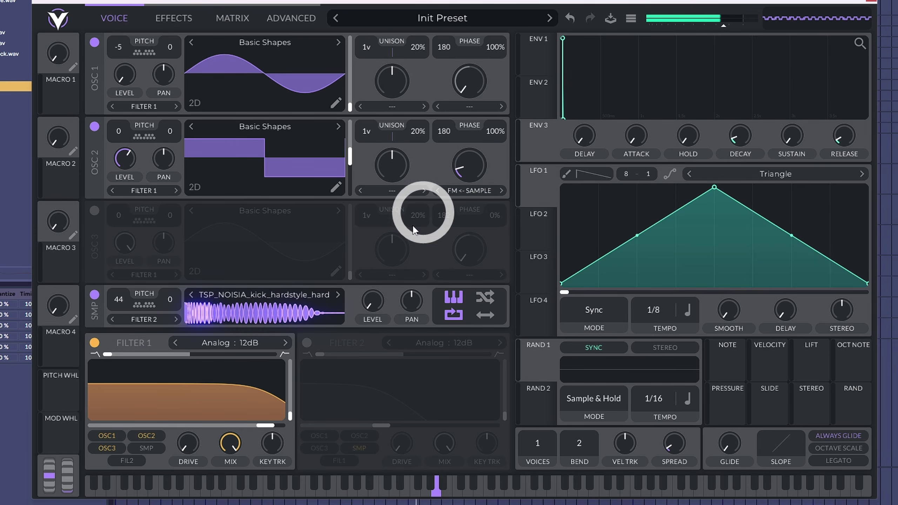
{"action": "left_click", "coordinate": [363, 303]}
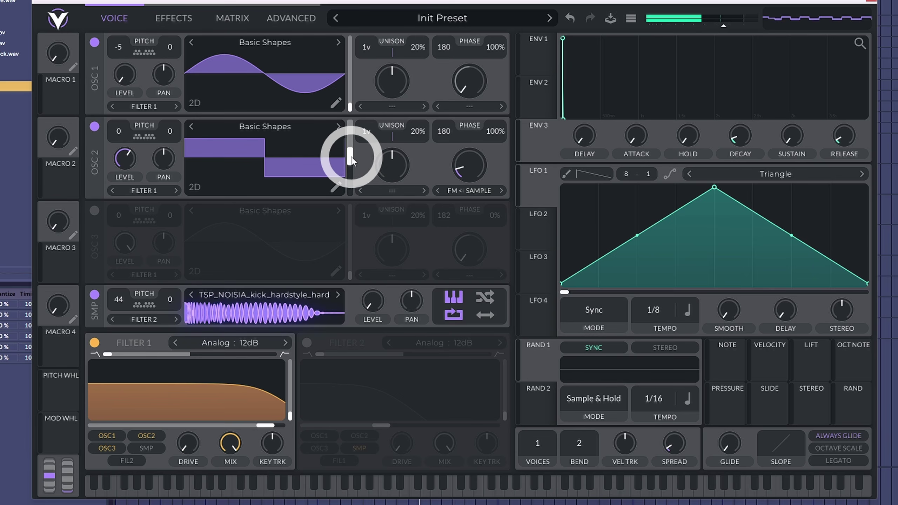
- Return oscillator 2 to the saw frame with a readjusted FM amount, and set the sampler's transpose to 43
{"action": "left_click_drag", "start_coordinate": [349, 163], "coordinate": [348, 161]}
{"action": "left_click_drag", "start_coordinate": [476, 168], "coordinate": [469, 164]}
{"action": "left_click_drag", "start_coordinate": [110, 312], "coordinate": [131, 300]}
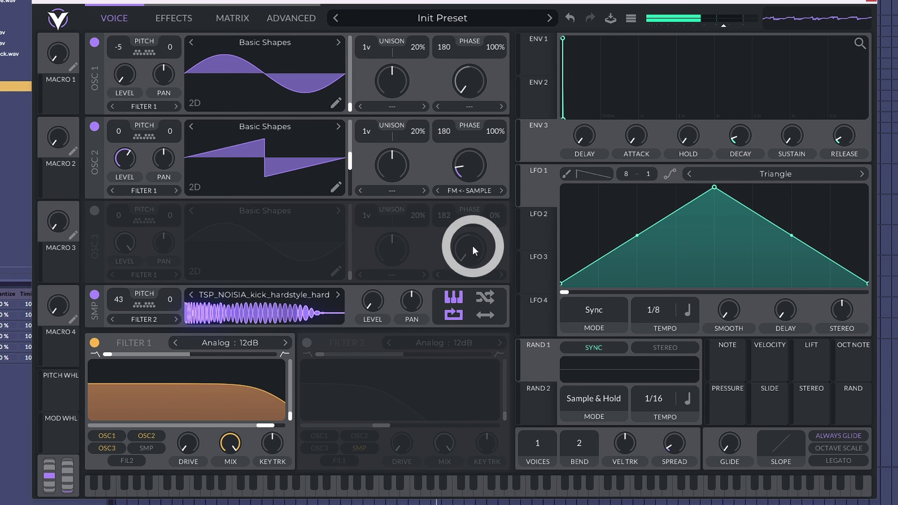
{"action": "mouse_move", "coordinate": [459, 227]}
{"action": "left_mouse_down"}
{"action": "mouse_move", "coordinate": [466, 159]}
{"action": "mouse_move", "coordinate": [464, 167]}
{"action": "left_mouse_up"}
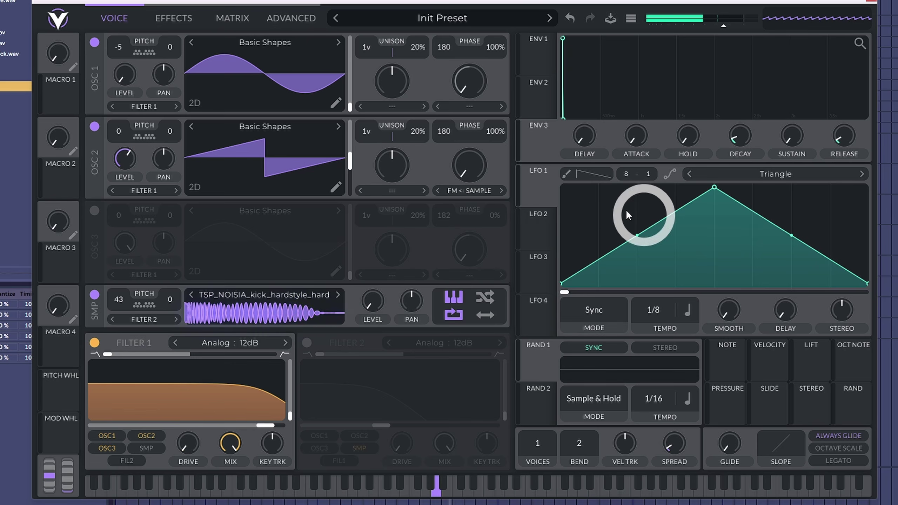
- Assign LFO 1 to oscillator 2's pan and move that modulation to the oscillator's fine tune
{"action": "left_click_drag", "start_coordinate": [547, 180], "coordinate": [171, 169]}
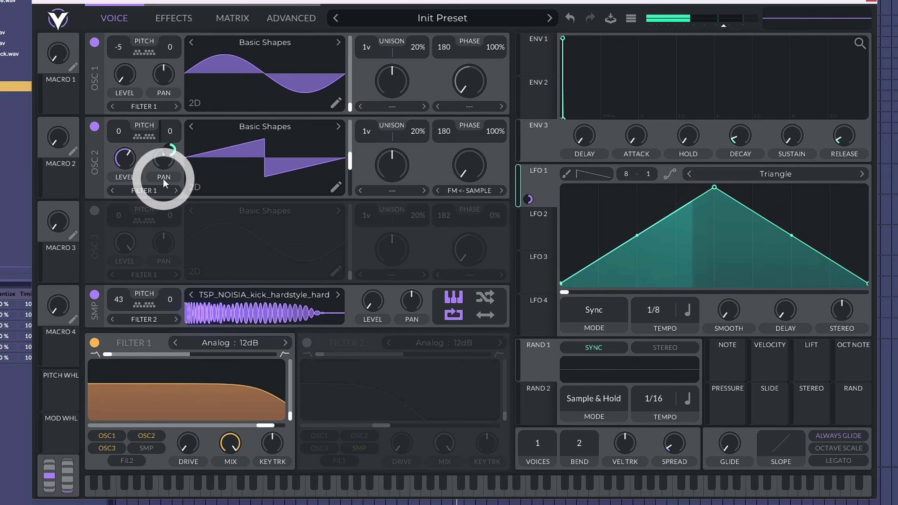
{"action": "right_click", "coordinate": [171, 174]}
{"action": "left_click", "coordinate": [193, 186]}
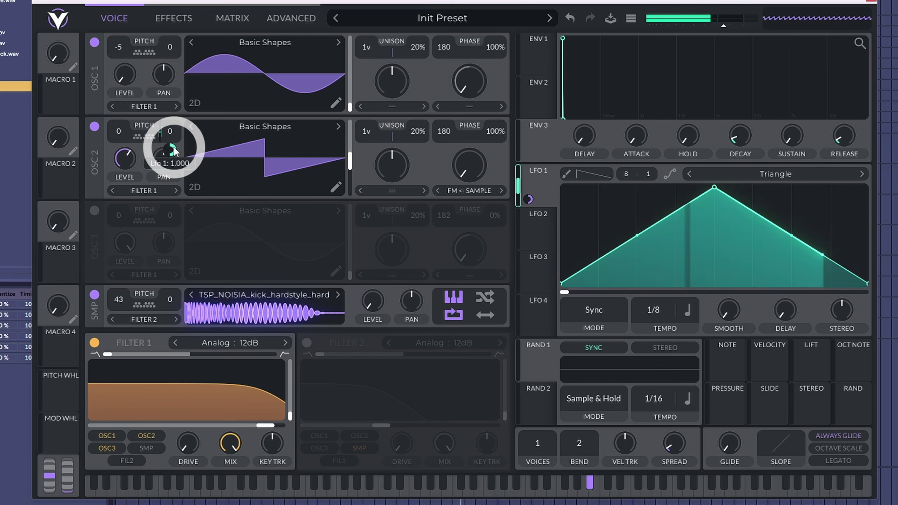
{"action": "left_click_drag", "start_coordinate": [171, 150], "coordinate": [177, 125]}
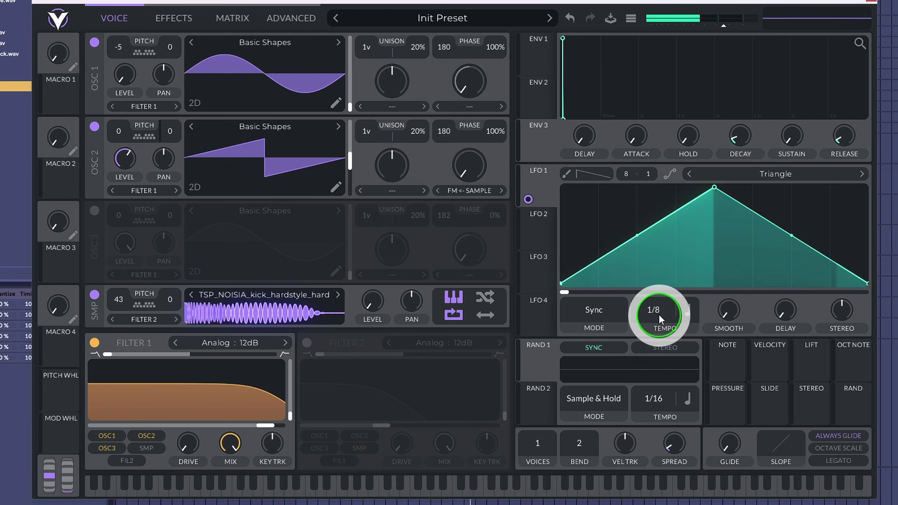
- Switch LFO 1's rate from tempo divisions to seconds and set it to 0.018 secs
{"action": "left_click_drag", "start_coordinate": [658, 314], "coordinate": [660, 310]}
{"action": "left_click_drag", "start_coordinate": [662, 301], "coordinate": [663, 288]}
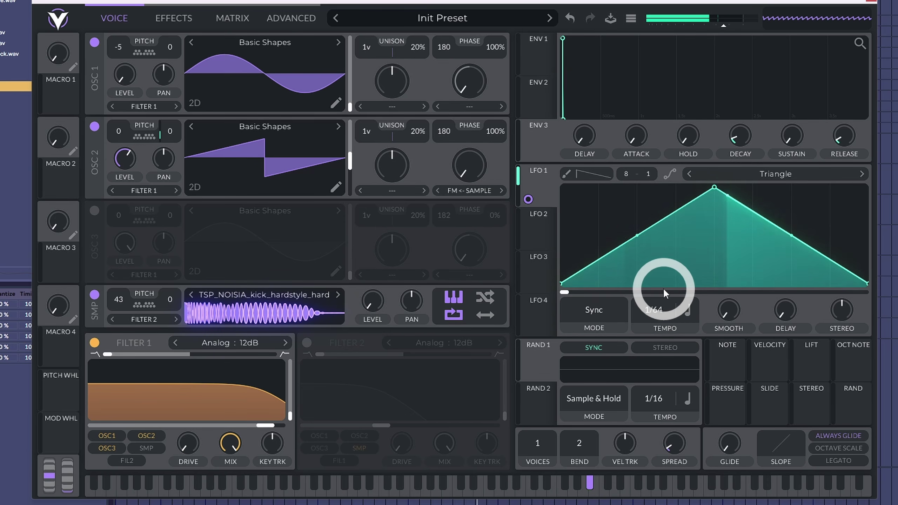
{"action": "left_click", "coordinate": [685, 309]}
{"action": "left_click", "coordinate": [703, 332]}
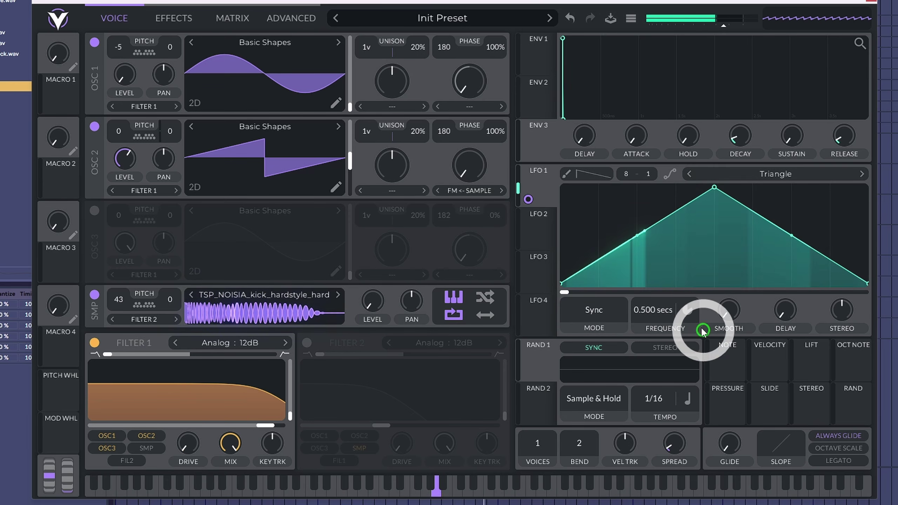
{"action": "left_click_drag", "start_coordinate": [655, 316], "coordinate": [661, 301]}
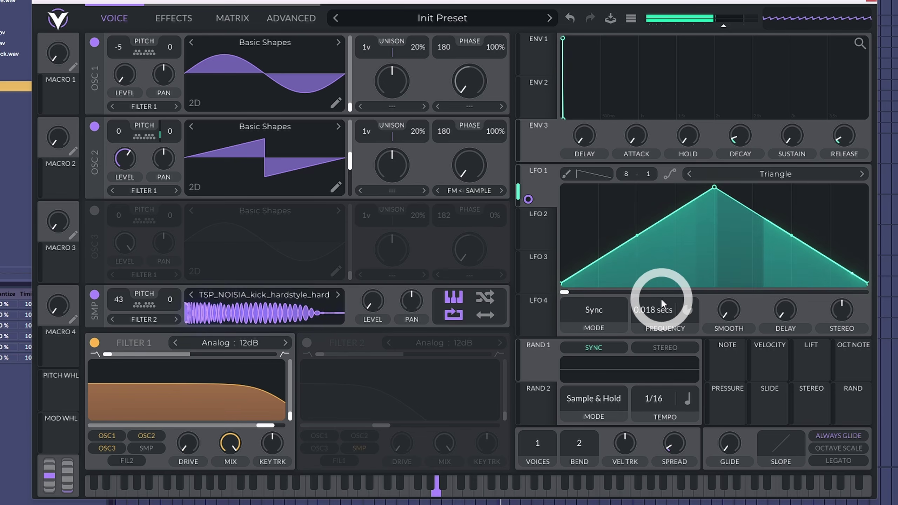
{"action": "left_click_drag", "start_coordinate": [662, 300], "coordinate": [662, 298]}
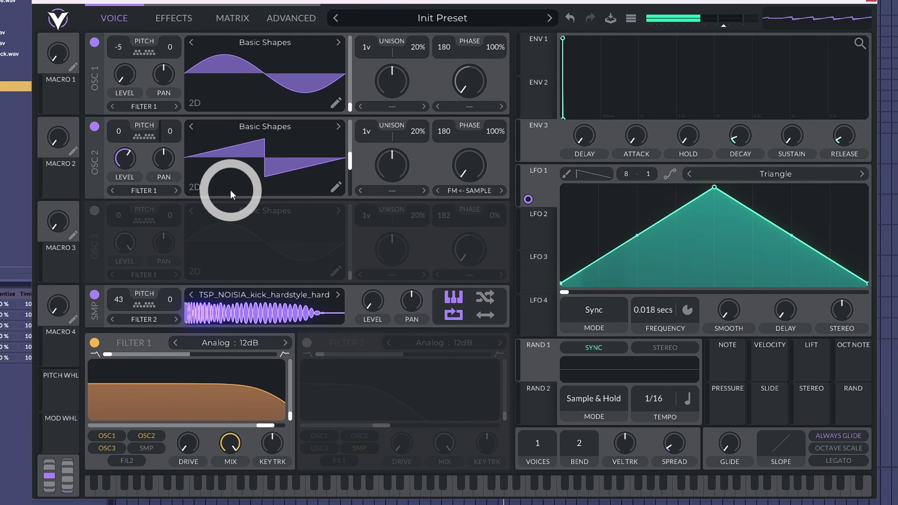
- Try LFO 1 on oscillator 2's phase, clear that modulation, and try it on the FM amount
{"action": "mouse_move", "coordinate": [170, 132]}
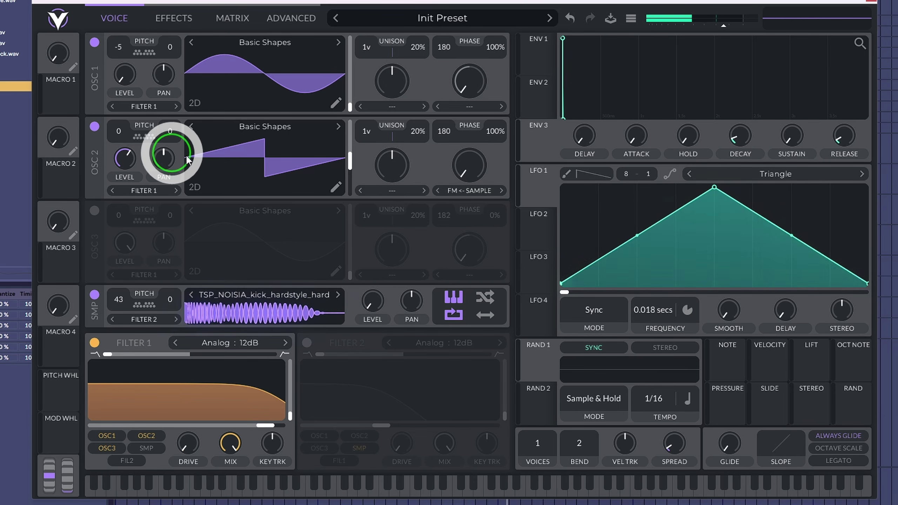
{"action": "left_click_drag", "start_coordinate": [541, 192], "coordinate": [448, 161]}
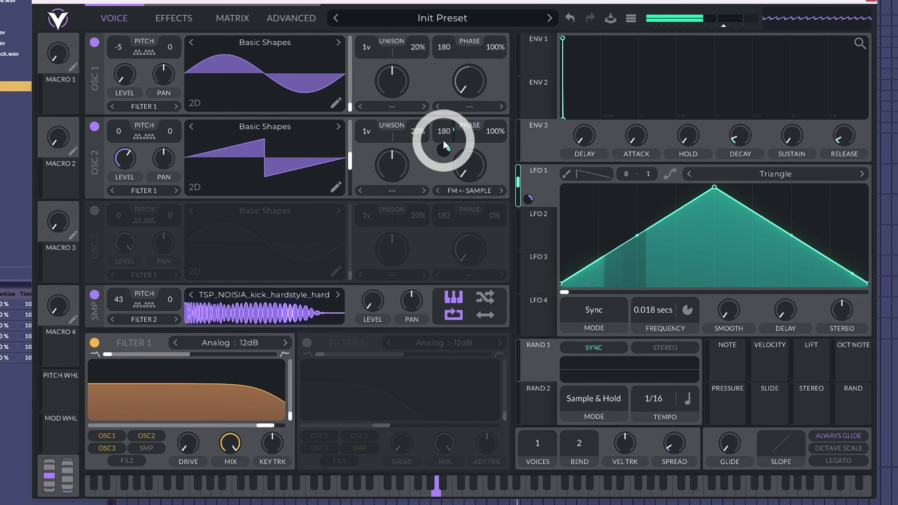
{"action": "double_click", "coordinate": [441, 149]}
{"action": "left_click_drag", "start_coordinate": [535, 188], "coordinate": [479, 229]}
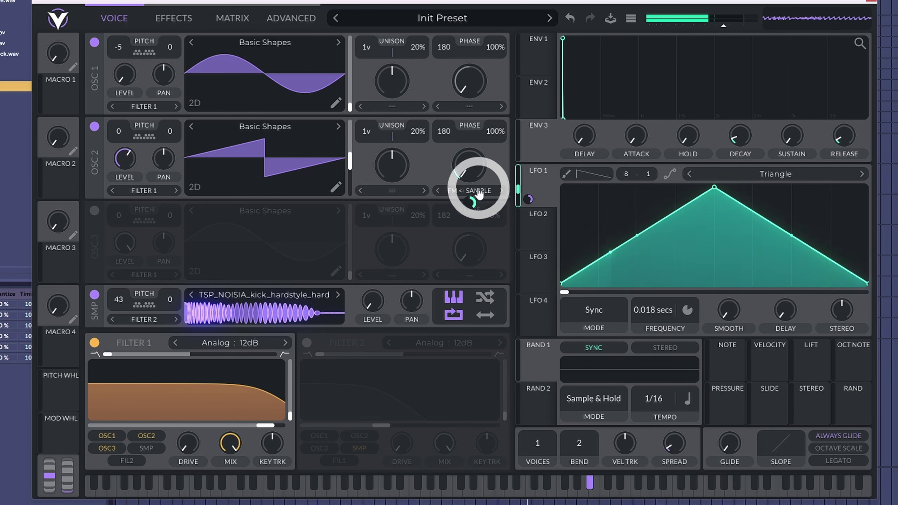
- Switch oscillator 2's distortion type to Bend and raise its amount to about 93%
{"action": "left_click", "coordinate": [495, 191]}
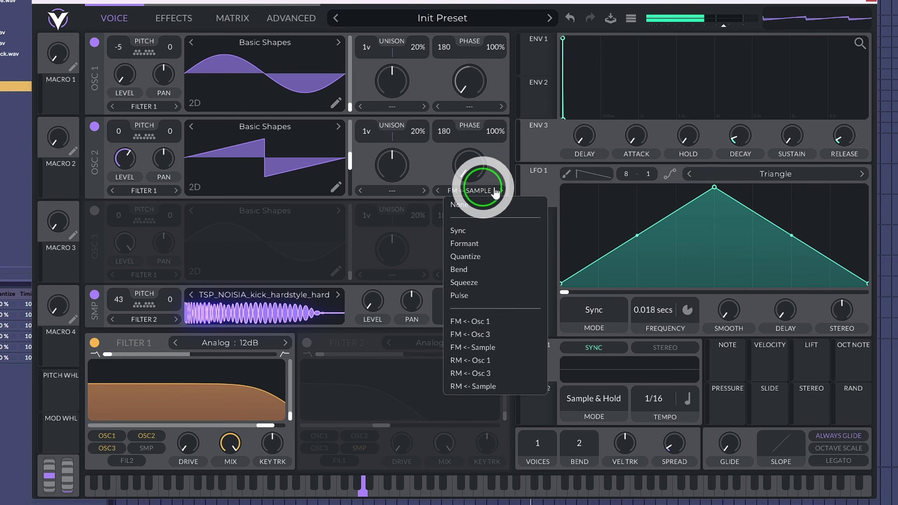
{"action": "left_click", "coordinate": [470, 278]}
{"action": "left_click_drag", "start_coordinate": [471, 167], "coordinate": [484, 139]}
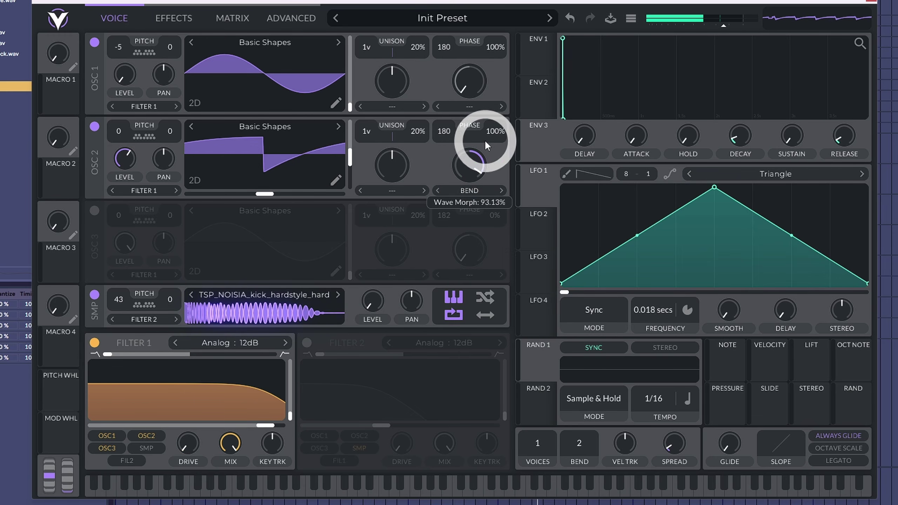
{"action": "left_click", "coordinate": [481, 191]}
- Assign LFO 1 to oscillator 2's bend amount and adjust the modulation's options and depth
{"action": "left_click_drag", "start_coordinate": [544, 191], "coordinate": [478, 172]}
{"action": "right_click", "coordinate": [470, 204]}
{"action": "left_click", "coordinate": [489, 241]}
{"action": "left_click_drag", "start_coordinate": [468, 205], "coordinate": [467, 172]}
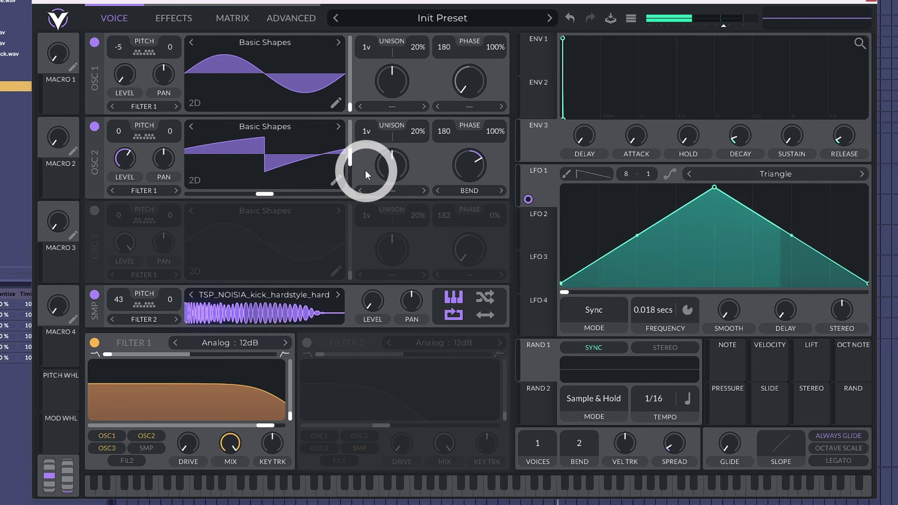
- Try the square frame on oscillator 2, return it to sine, and readjust LFO 1's bend modulation depth
{"action": "left_click_drag", "start_coordinate": [349, 162], "coordinate": [350, 153]}
{"action": "left_click_drag", "start_coordinate": [529, 199], "coordinate": [471, 203]}
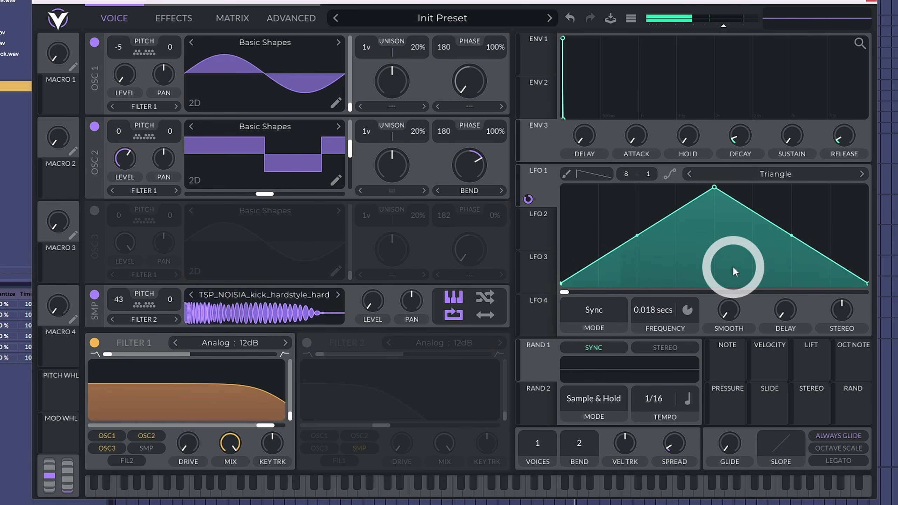
{"action": "left_click_drag", "start_coordinate": [529, 198], "coordinate": [351, 207]}
{"action": "left_click_drag", "start_coordinate": [483, 201], "coordinate": [521, 212]}
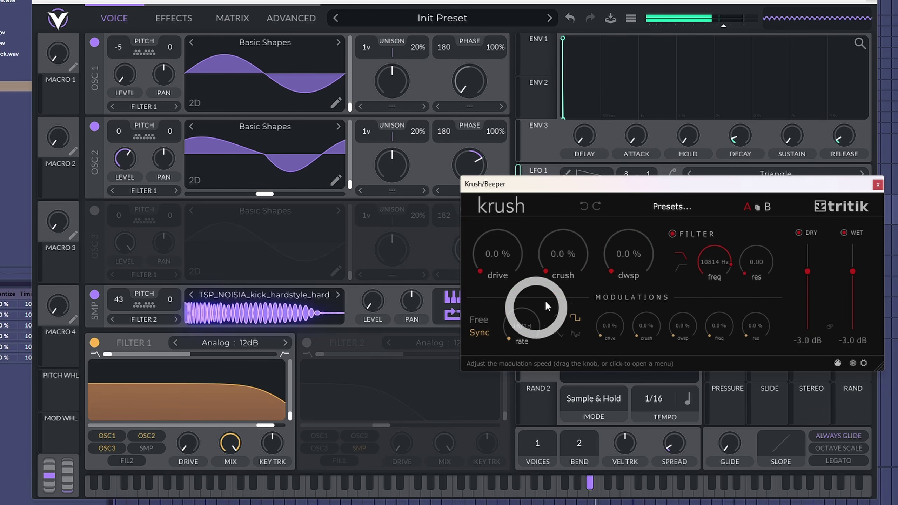
- In Krush, set downsampling to 41.2%, the modulation rate to 1/64t, and the downsample modulation depth to 82.4%
{"action": "left_click_drag", "start_coordinate": [645, 216], "coordinate": [614, 259]}
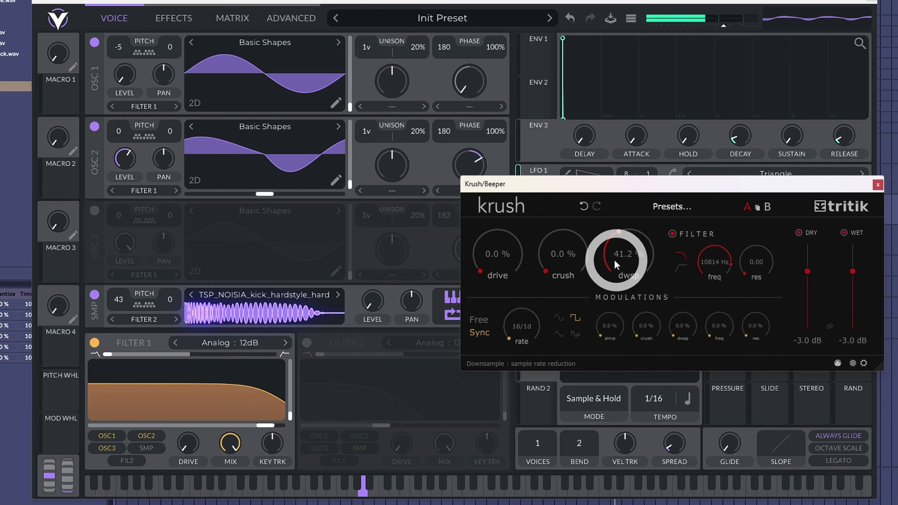
{"action": "left_click", "coordinate": [526, 317]}
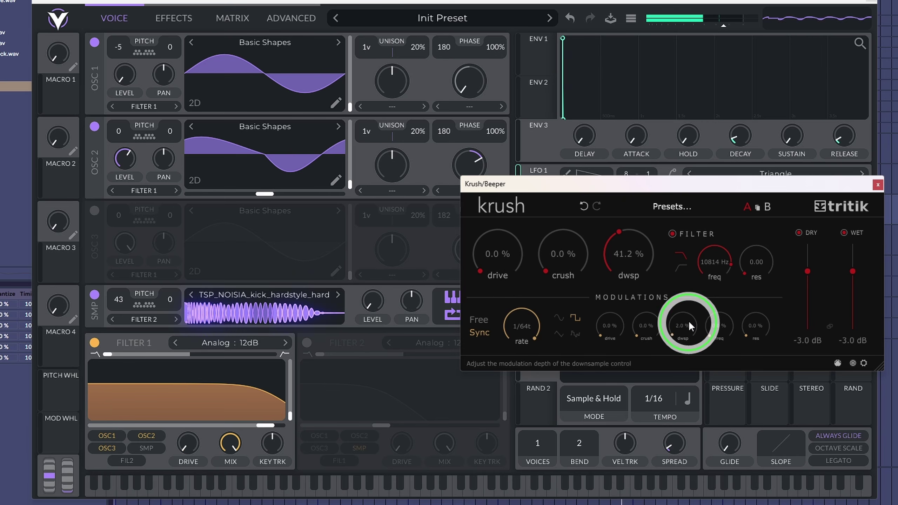
{"action": "left_click_drag", "start_coordinate": [694, 287], "coordinate": [693, 210]}
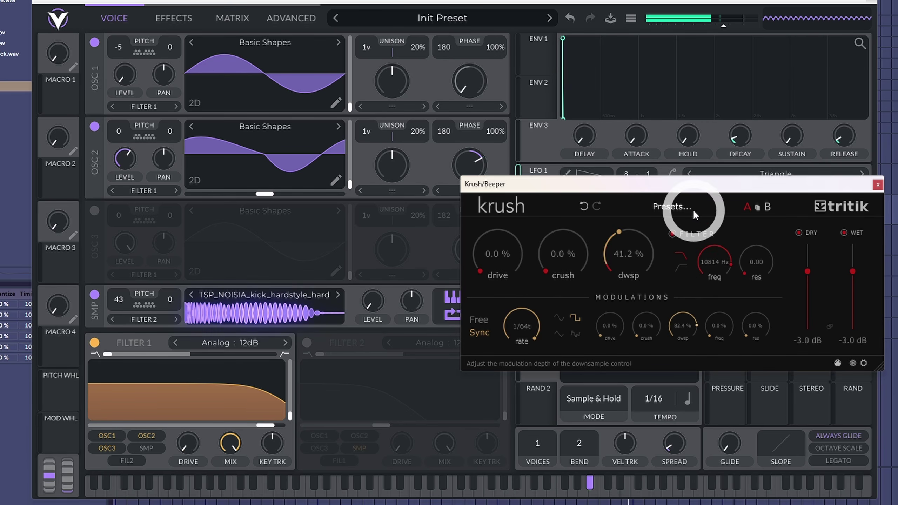
- Refine Krush to 40.8% downsampling with 91.6% modulation depth and a wet level of 0.3 dB
{"action": "left_click_drag", "start_coordinate": [629, 249], "coordinate": [672, 280]}
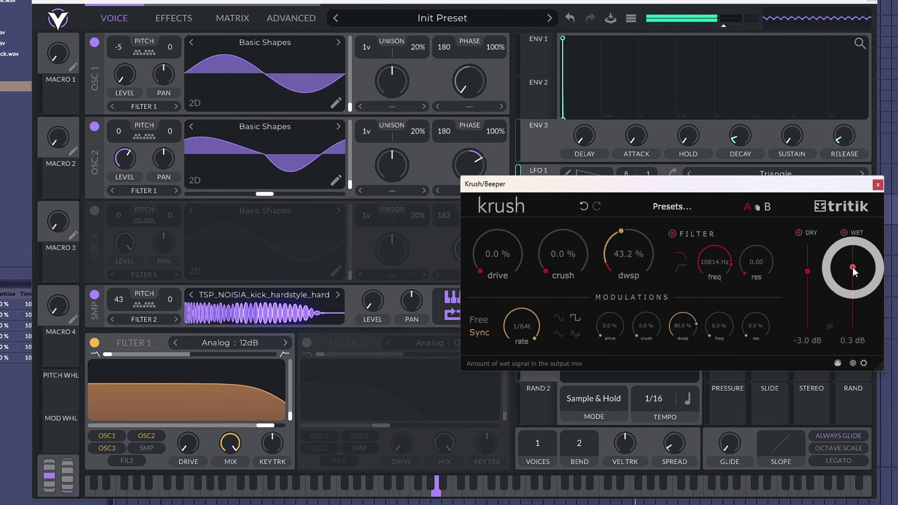
{"action": "left_click", "coordinate": [664, 320]}
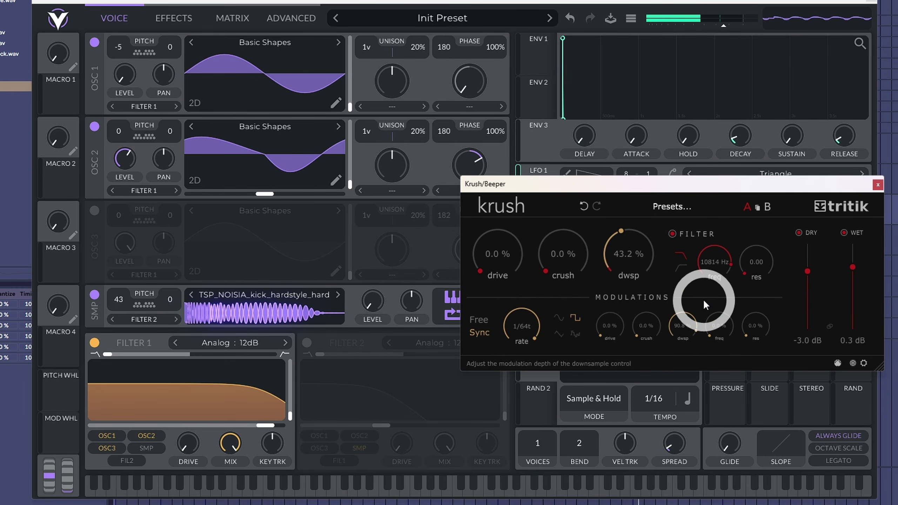
{"action": "left_click_drag", "start_coordinate": [703, 299], "coordinate": [678, 277]}
{"action": "left_click", "coordinate": [622, 237]}
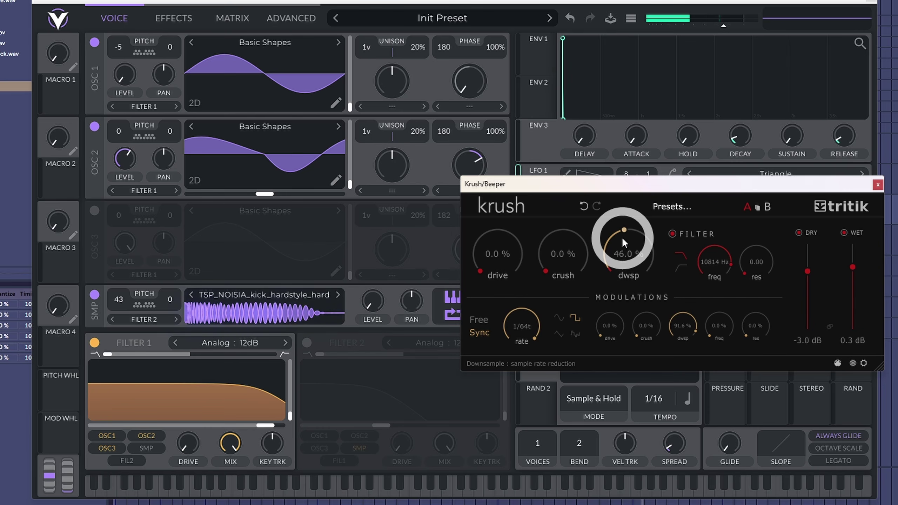
{"action": "left_click_drag", "start_coordinate": [622, 237], "coordinate": [617, 244]}
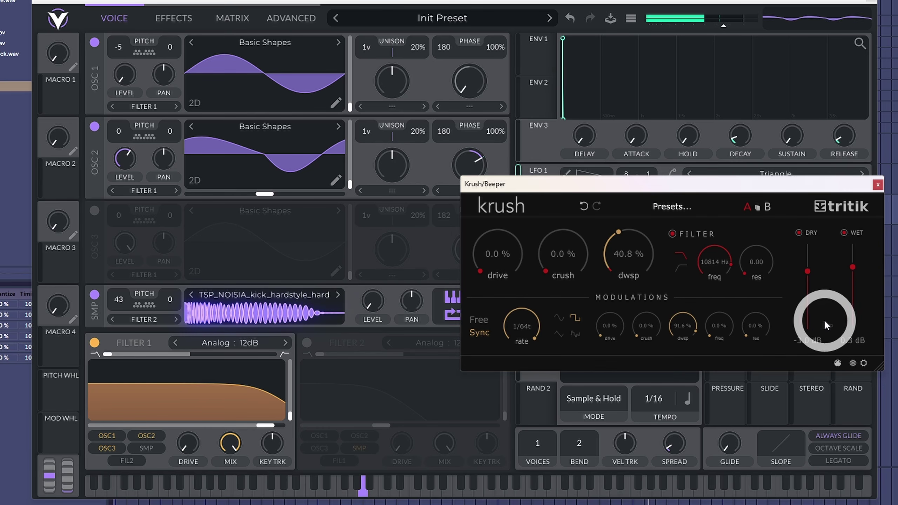
{"action": "left_click_drag", "start_coordinate": [824, 320], "coordinate": [821, 314]}
- Move the Krush window clear of LFO 1 and readjust its modulation depth on oscillator 2's bend
{"action": "left_click_drag", "start_coordinate": [573, 185], "coordinate": [585, 240]}
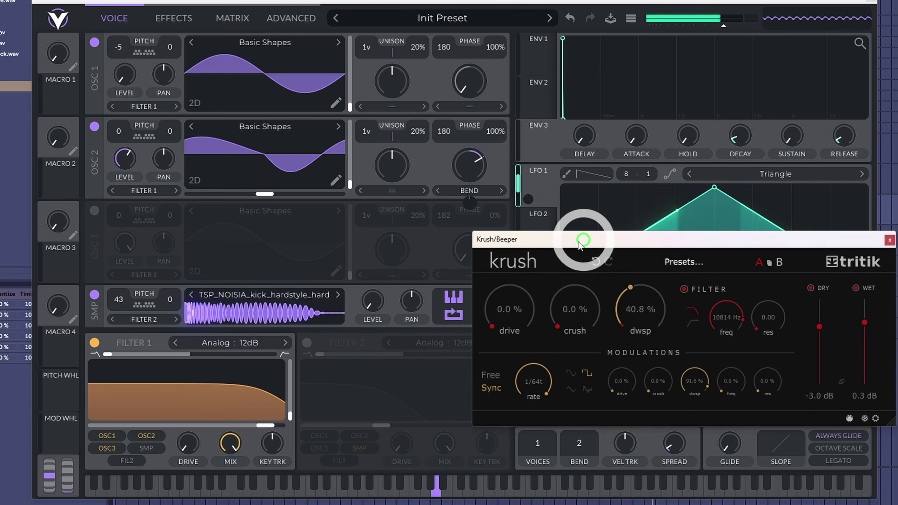
{"action": "left_click", "coordinate": [533, 196]}
{"action": "left_click_drag", "start_coordinate": [528, 198], "coordinate": [553, 181]}
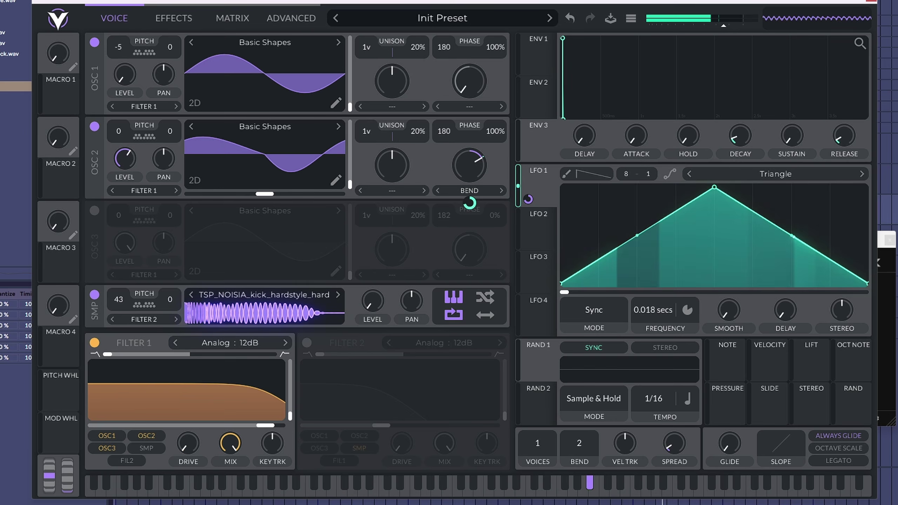
- Lower Krush's wet level to -13.0 dB and raise its dry level to 3.4 dB
{"action": "left_click", "coordinate": [285, 504]}
{"action": "left_click", "coordinate": [285, 504]}
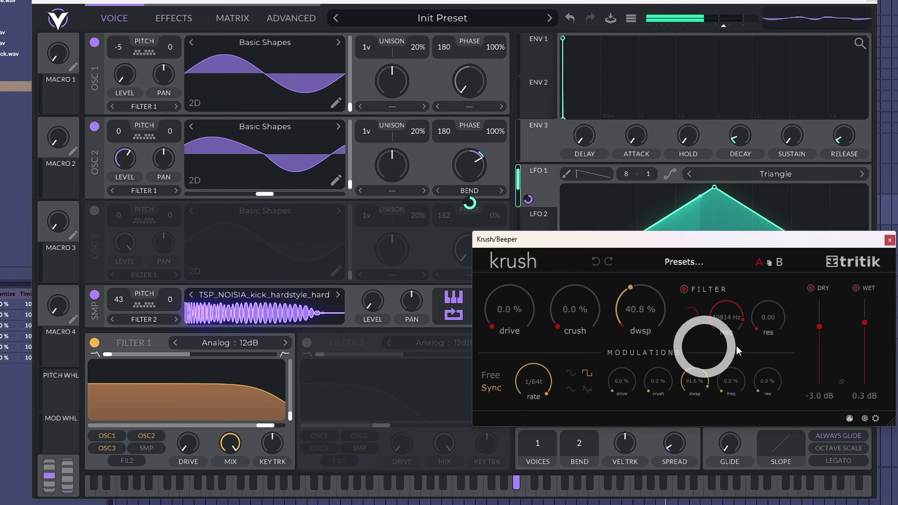
{"action": "left_click_drag", "start_coordinate": [863, 322], "coordinate": [822, 317]}
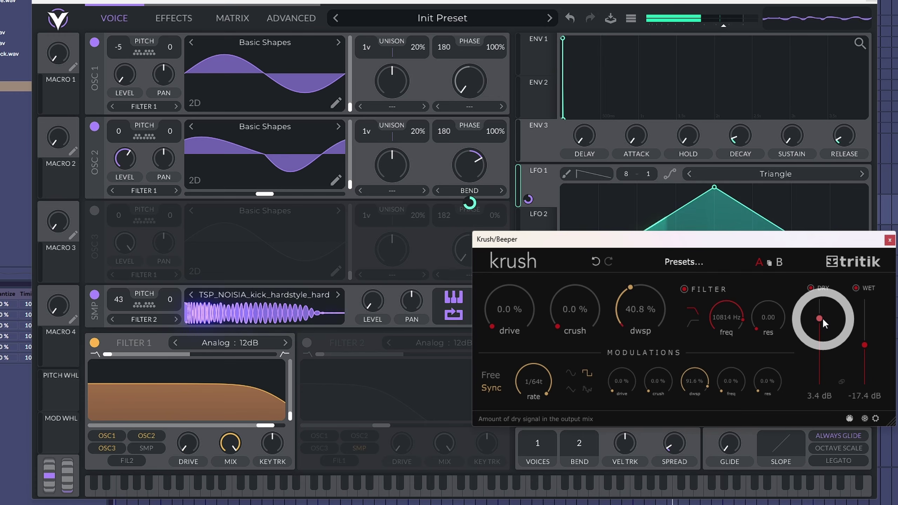
{"action": "left_click_drag", "start_coordinate": [863, 345], "coordinate": [862, 338]}
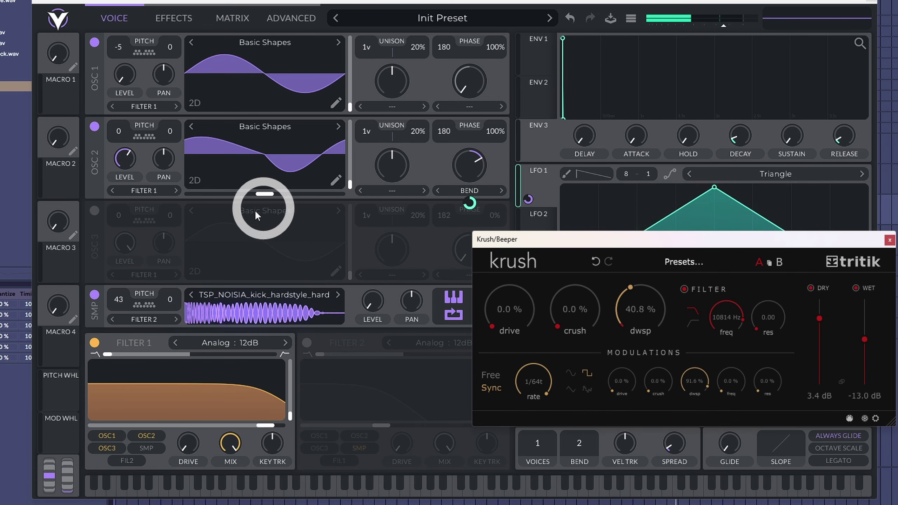
- Enable oscillator 3 as a sine layer and adjust its level
{"action": "left_click", "coordinate": [94, 212]}
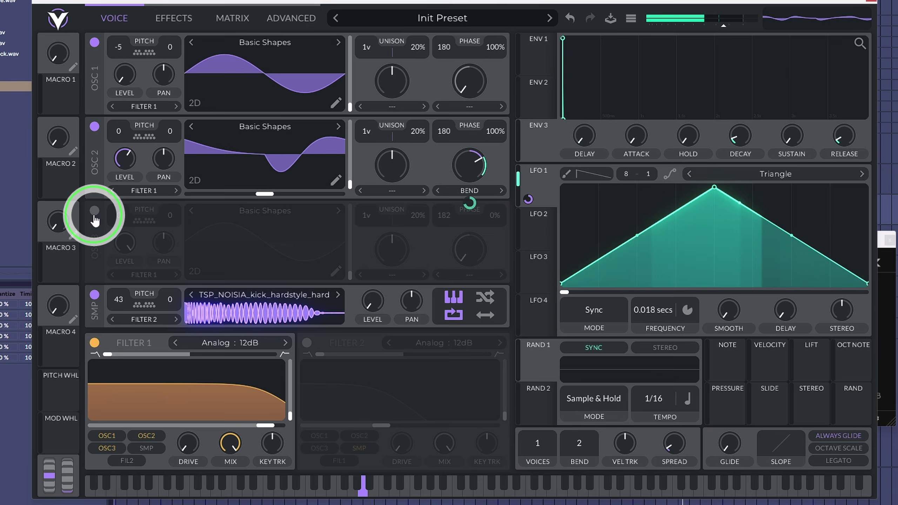
{"action": "left_click_drag", "start_coordinate": [125, 243], "coordinate": [128, 264]}
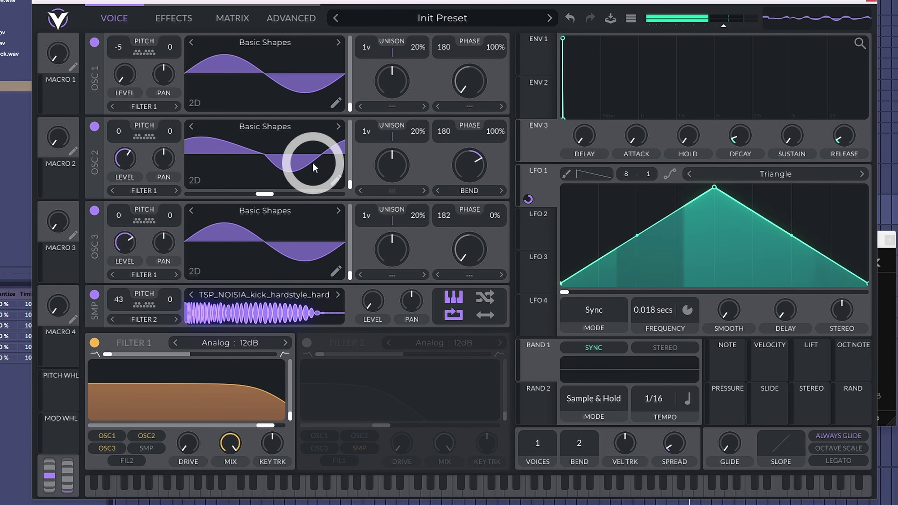
- Change oscillator 2's frame to a square wave and rebalance the levels of oscillators 2 and 3
{"action": "left_click_drag", "start_coordinate": [346, 182], "coordinate": [353, 160]}
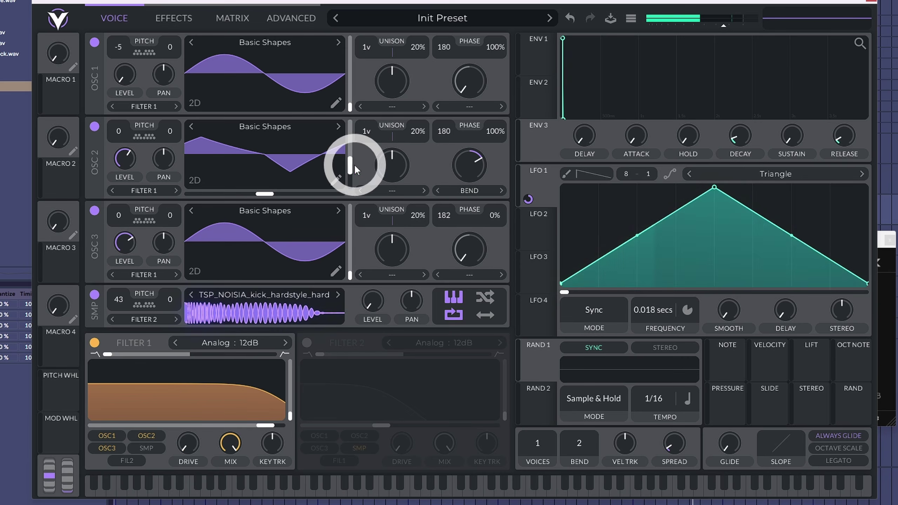
{"action": "left_click_drag", "start_coordinate": [124, 156], "coordinate": [129, 186]}
{"action": "left_click_drag", "start_coordinate": [353, 170], "coordinate": [351, 154]}
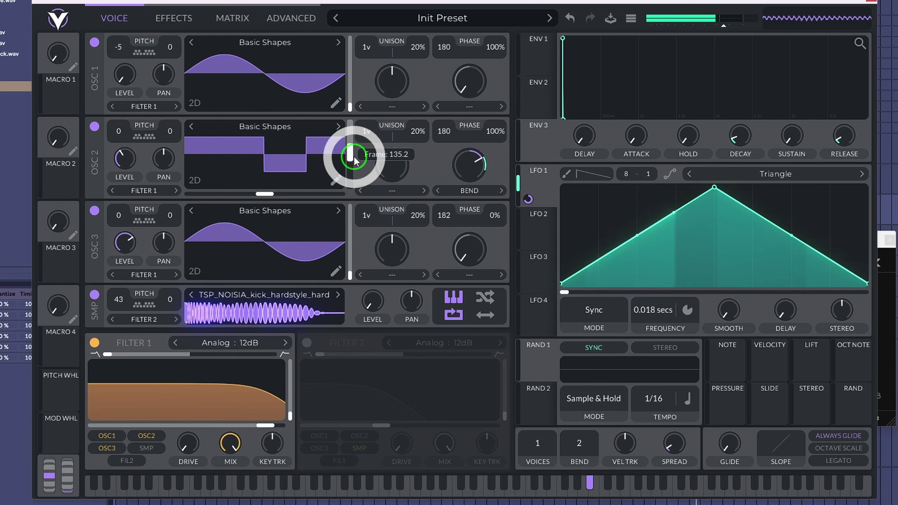
{"action": "left_click_drag", "start_coordinate": [125, 242], "coordinate": [124, 240]}
{"action": "left_click_drag", "start_coordinate": [124, 155], "coordinate": [135, 145]}
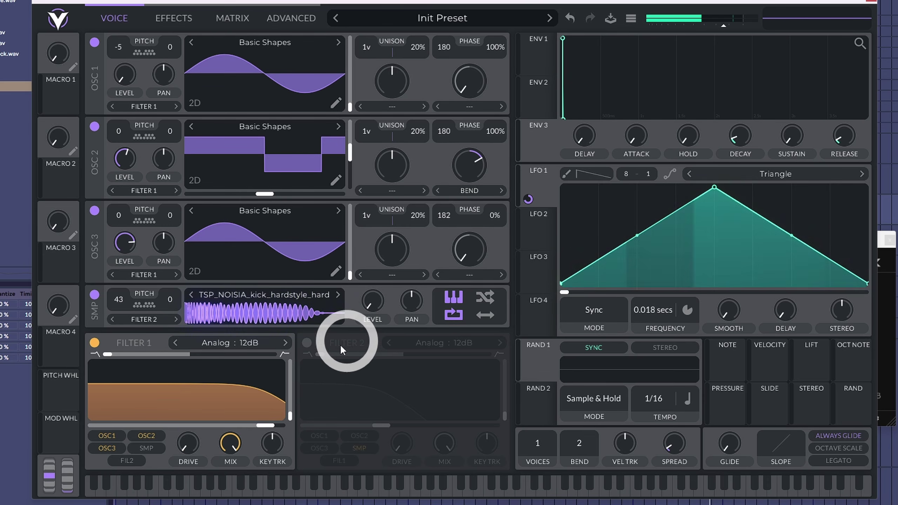
- Fine-tune oscillator 2's bend amount and set Krush's wet level to -10.8 dB
{"action": "left_click_drag", "start_coordinate": [472, 163], "coordinate": [473, 161]}
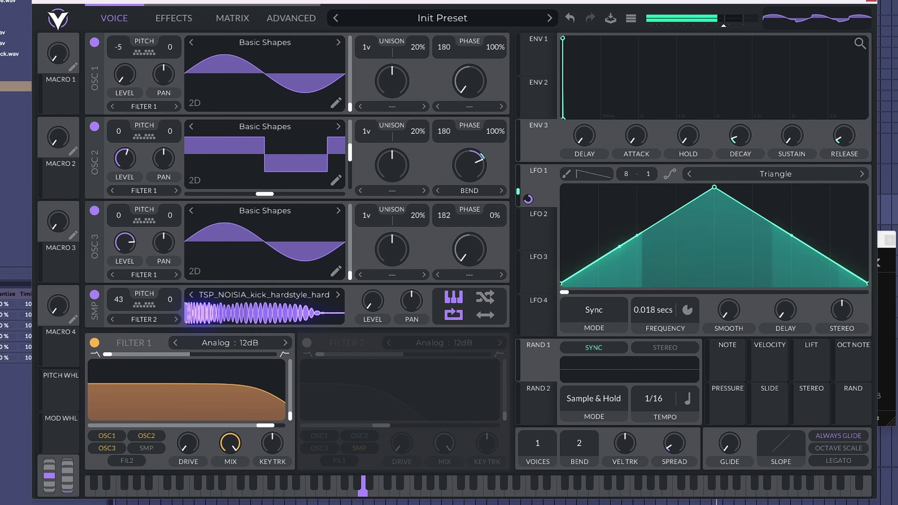
{"action": "left_click", "coordinate": [760, 503]}
{"action": "left_click", "coordinate": [760, 502]}
{"action": "left_click", "coordinate": [647, 311]}
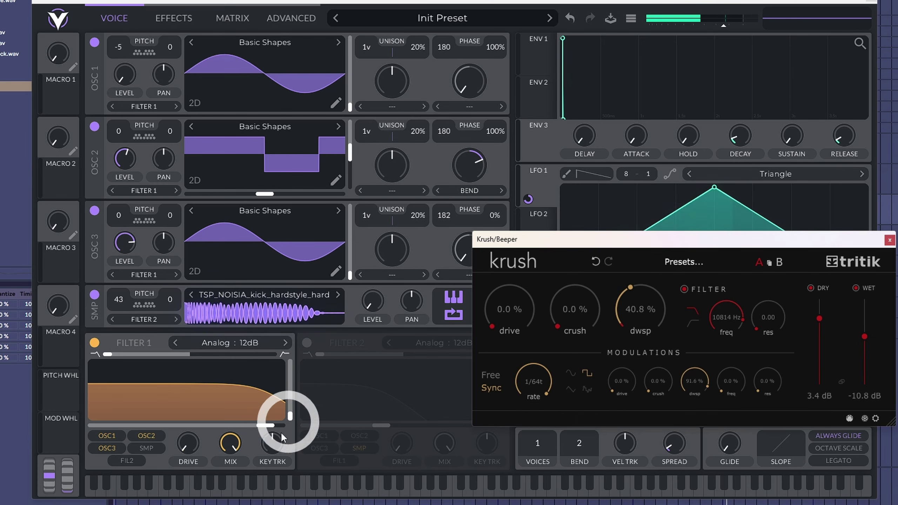
- Lower filter 1's cutoff and oscillator 2's level, and readjust Krush's wet level
{"action": "left_click_drag", "start_coordinate": [269, 428], "coordinate": [223, 431]}
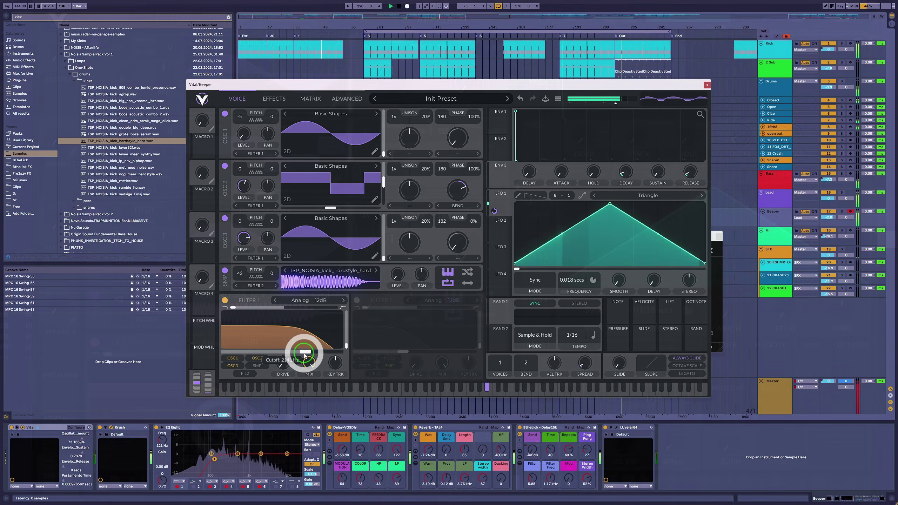
{"action": "left_click_drag", "start_coordinate": [241, 190], "coordinate": [238, 203]}
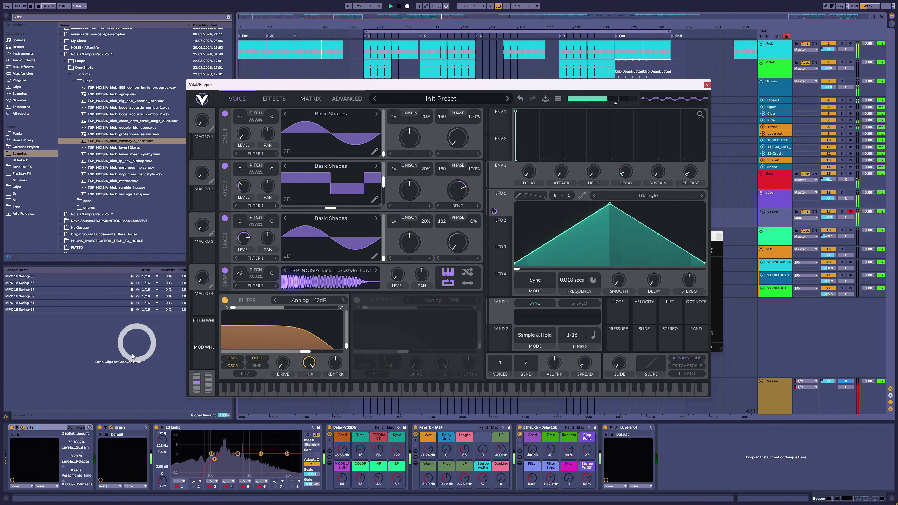
{"action": "left_click", "coordinate": [110, 427]}
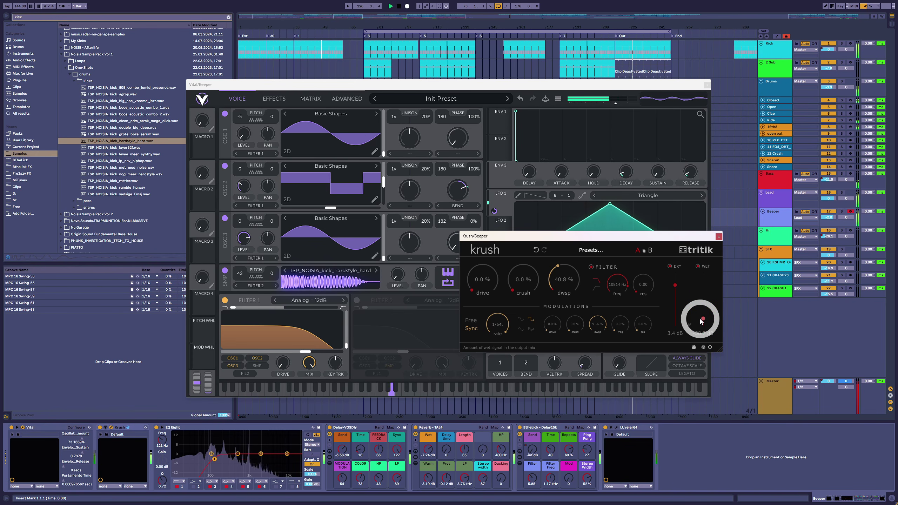
- Turn oscillator 2's level down to zero and lower filter 1's cutoff to about 281 Hz
{"action": "left_click", "coordinate": [241, 195]}
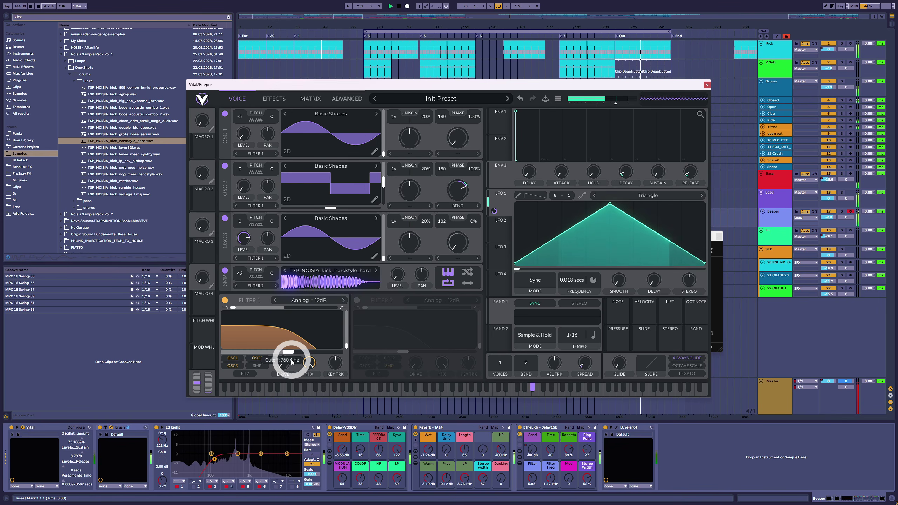
{"action": "left_click_drag", "start_coordinate": [287, 365], "coordinate": [278, 365]}
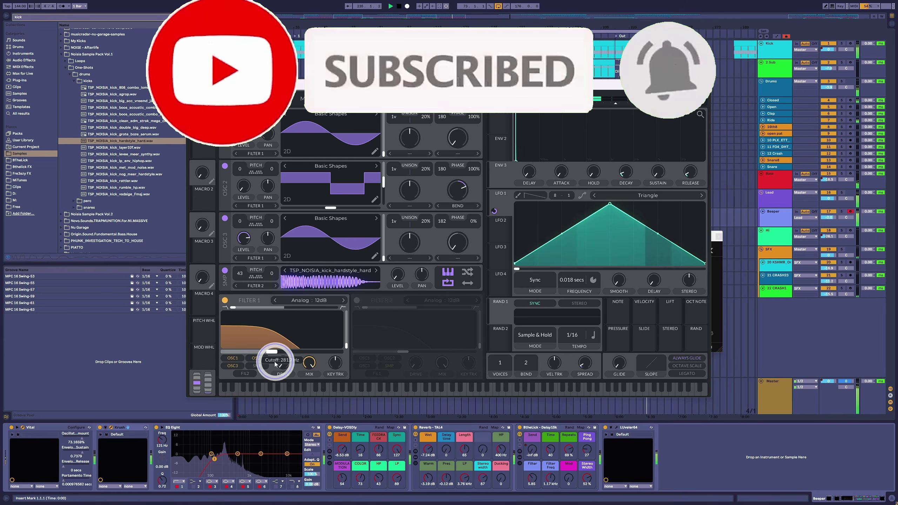